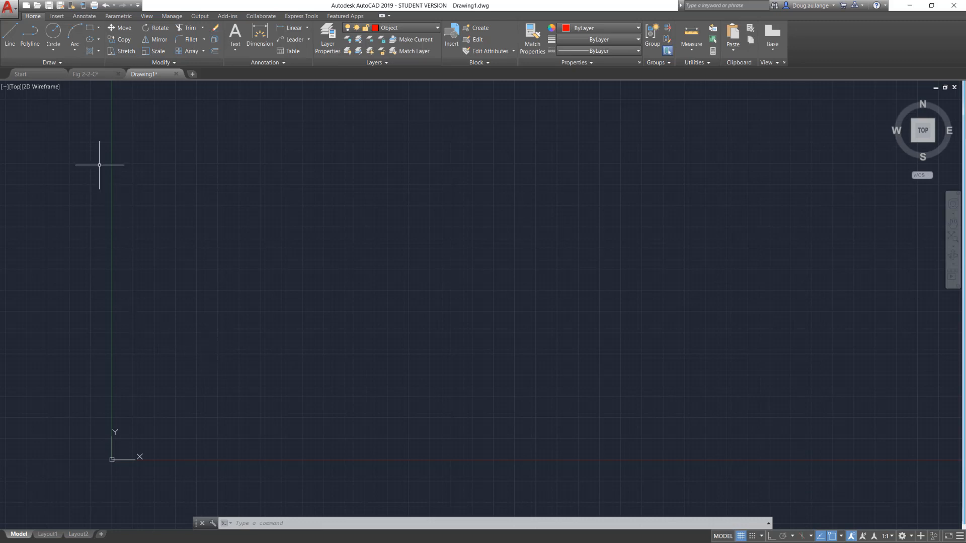
Draw a nearly vertical freehand line segment above and to the right of the origin.
{"action": "left_click", "coordinate": [12, 40]}
{"action": "left_click", "coordinate": [277, 339]}
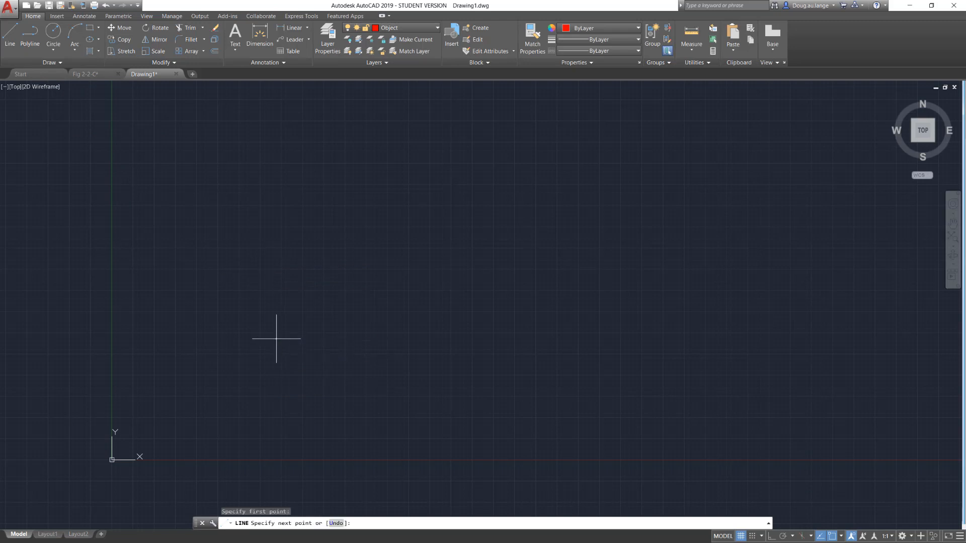
{"action": "left_click", "coordinate": [265, 221]}
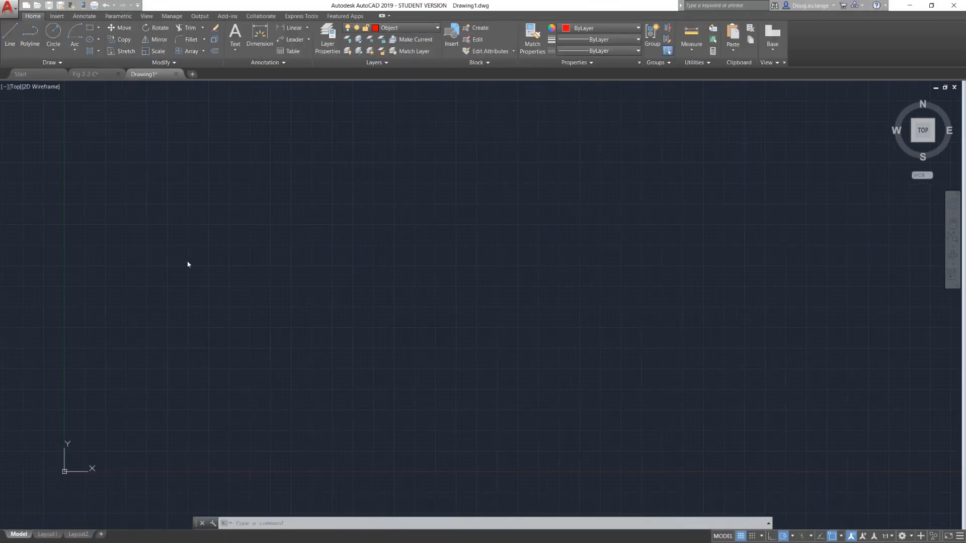
Draw two connected freehand line segments, one rising steeply and one sloping gently down, above and to the right of the origin.
{"action": "left_click", "coordinate": [10, 35]}
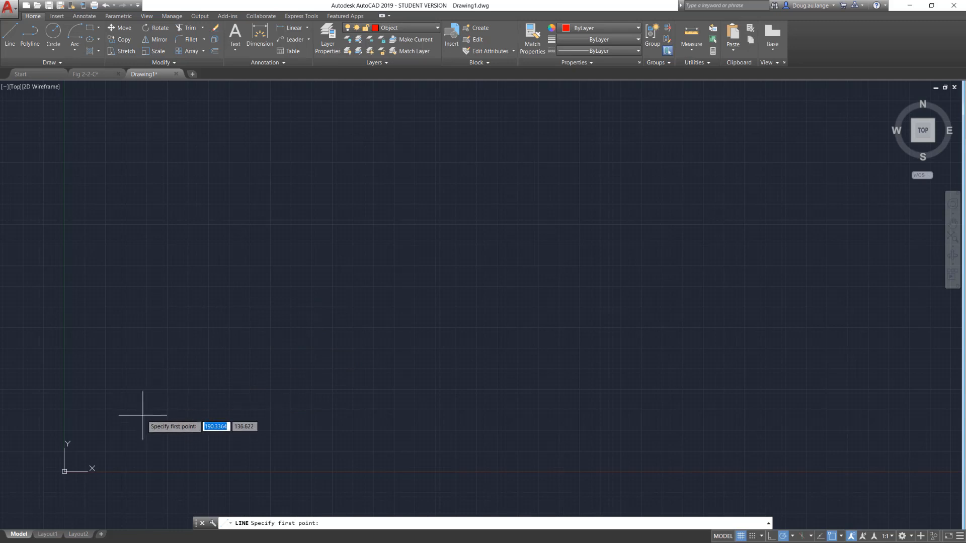
{"action": "left_click", "coordinate": [205, 372]}
{"action": "left_click", "coordinate": [245, 302]}
{"action": "left_click", "coordinate": [363, 319]}
{"action": "key", "text": "Escape"}
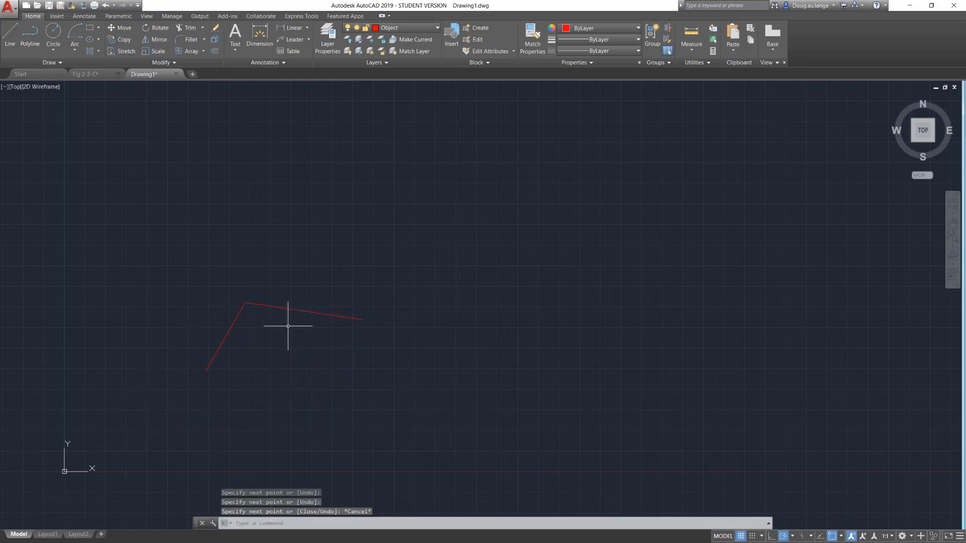
Erase both freehand line segments.
{"action": "left_click", "coordinate": [402, 233]}
{"action": "left_click", "coordinate": [163, 378]}
{"action": "key", "text": "Delete"}
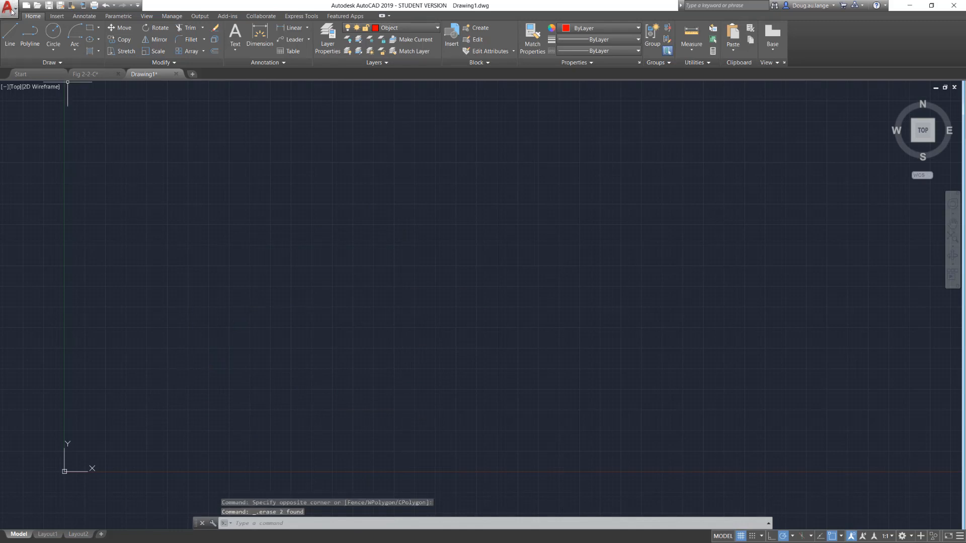
Start a line at coordinates 100,50 and draw a vertical segment 132 units long straight up.
{"action": "left_click", "coordinate": [8, 27]}
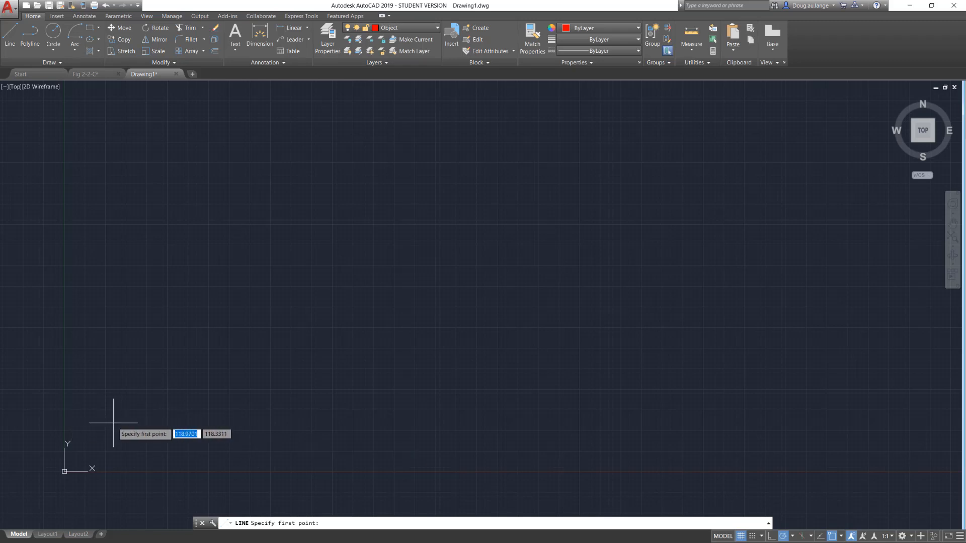
{"action": "type", "text": "100"}
{"action": "key", "text": "Tab"}
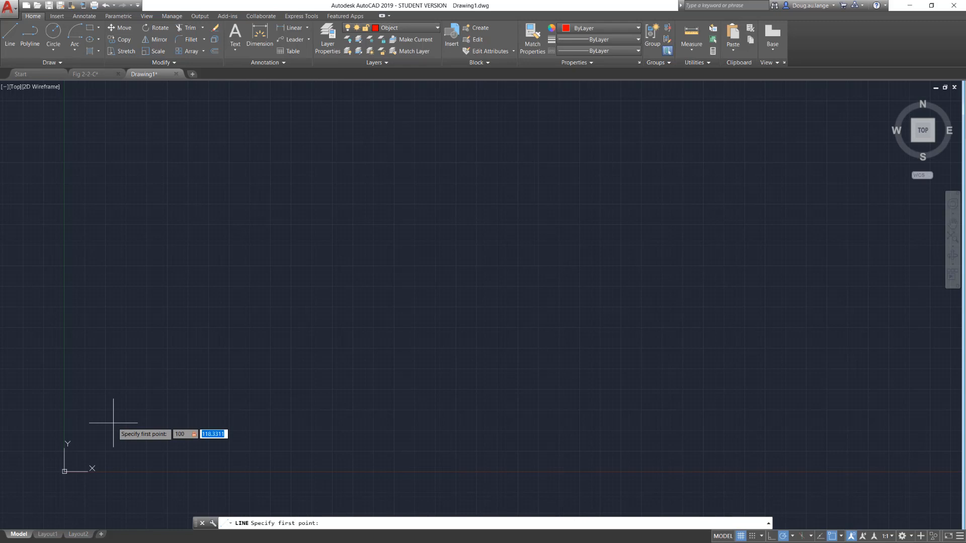
{"action": "type", "text": "50"}
{"action": "key", "text": "Return"}
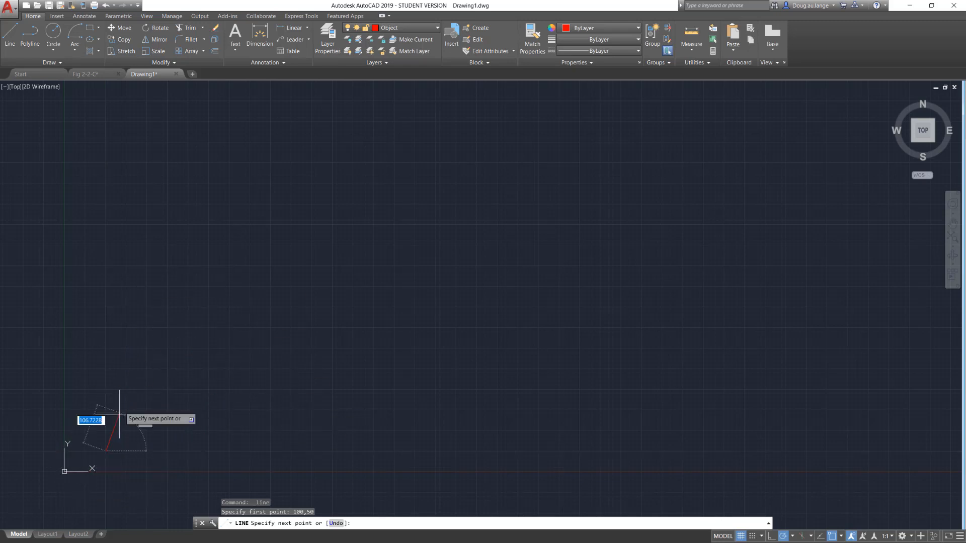
{"action": "scroll", "coordinate": [91, 473], "scroll_direction": "up", "scroll_amount": 4}
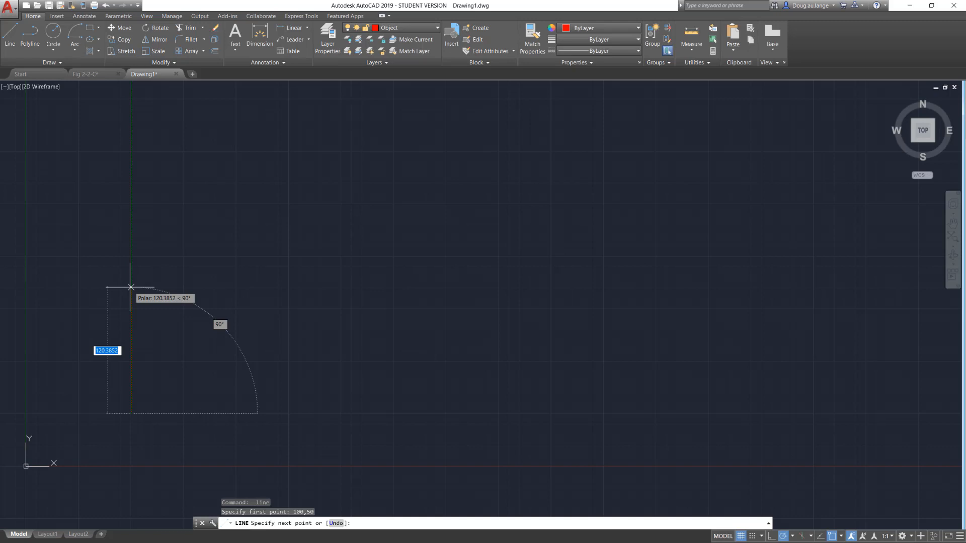
{"action": "type", "text": "132"}
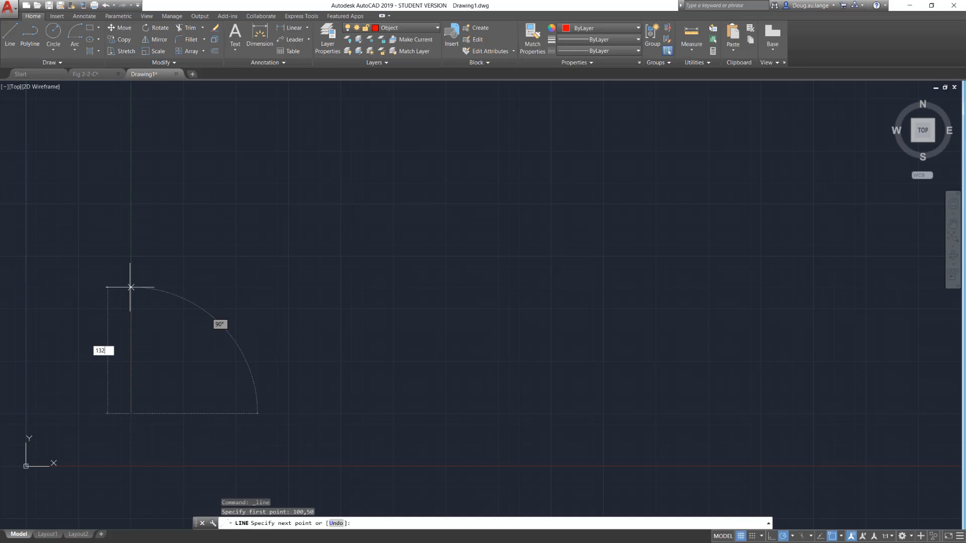
{"action": "key", "text": "Return"}
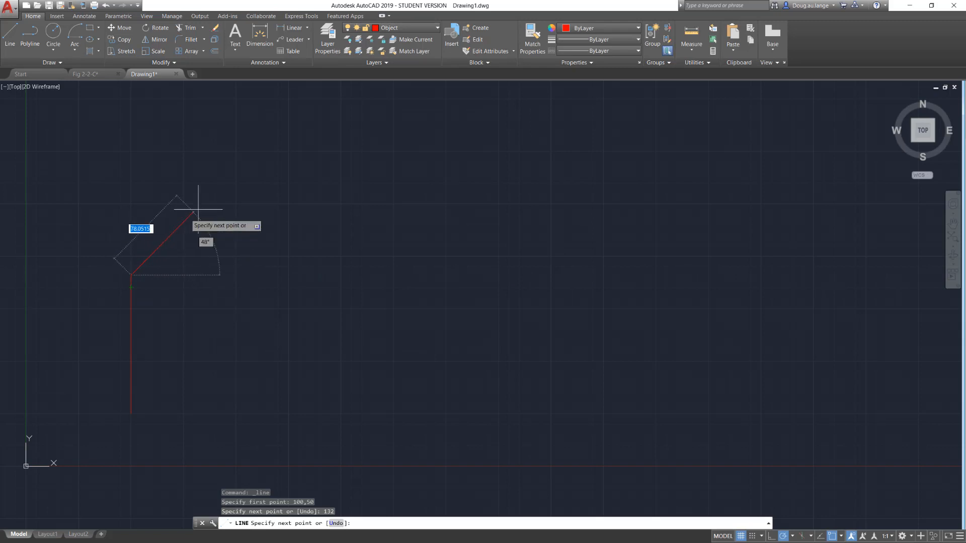
Continue with a 100-unit segment at 32.5 degrees and close the outline back to its start point.
{"action": "type", "text": "100"}
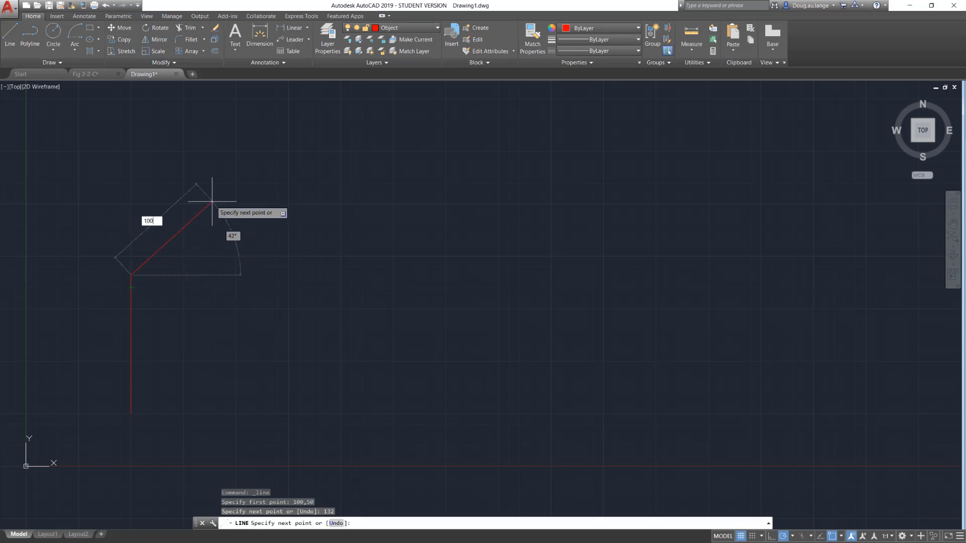
{"action": "key", "text": "Tab"}
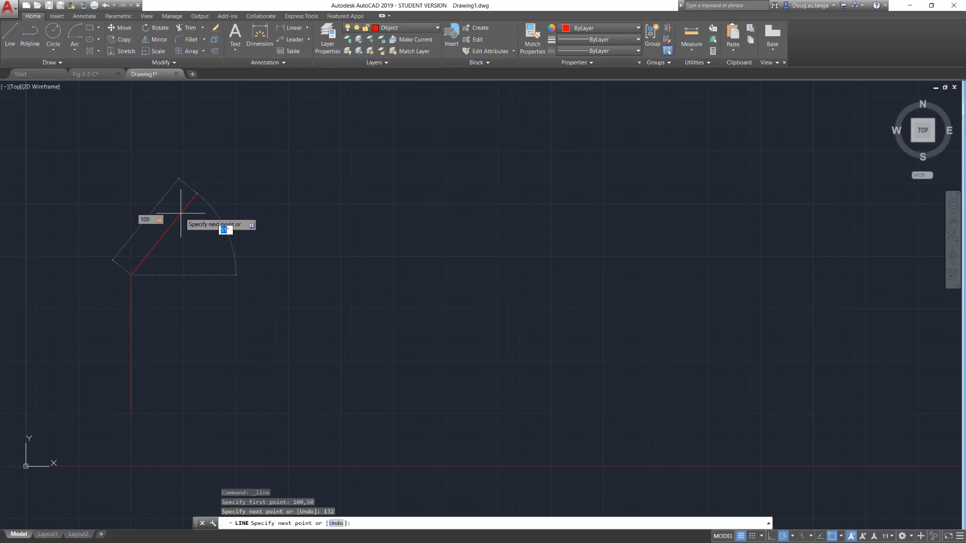
{"action": "key", "text": "Return"}
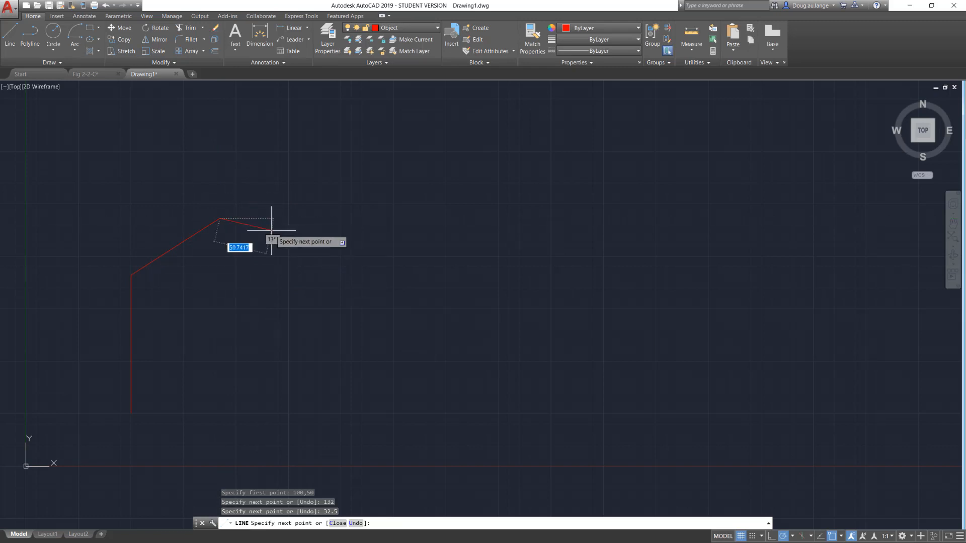
{"action": "key", "text": "Down"}
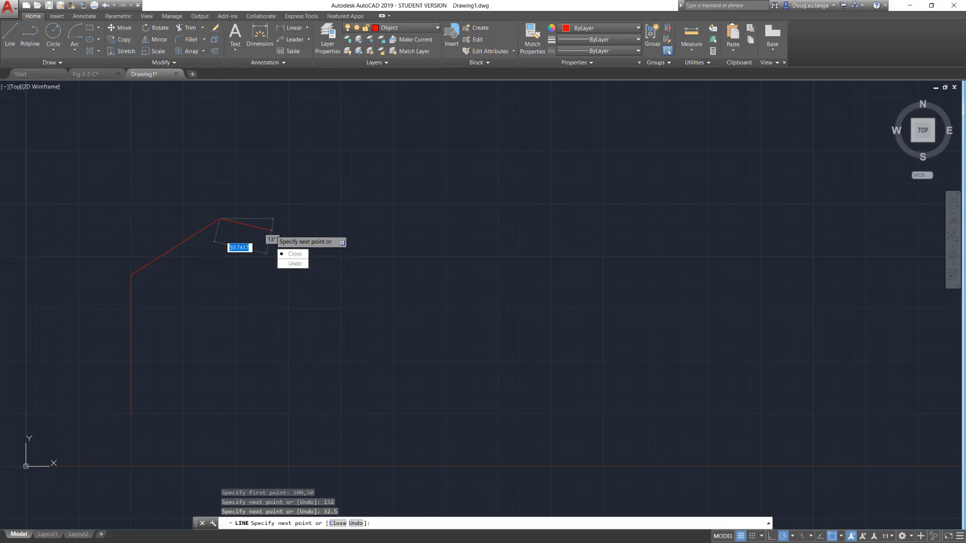
{"action": "key", "text": "Escape"}
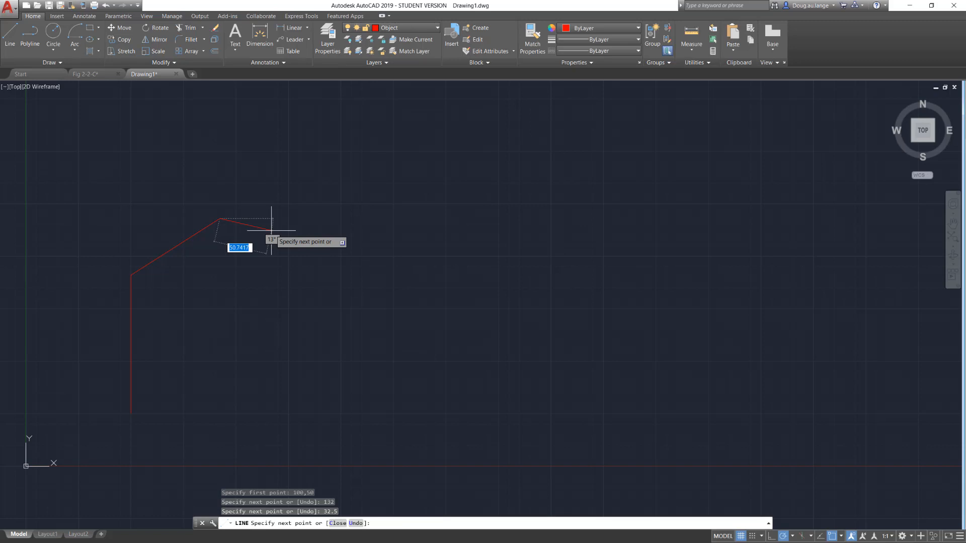
{"action": "key", "text": "Down"}
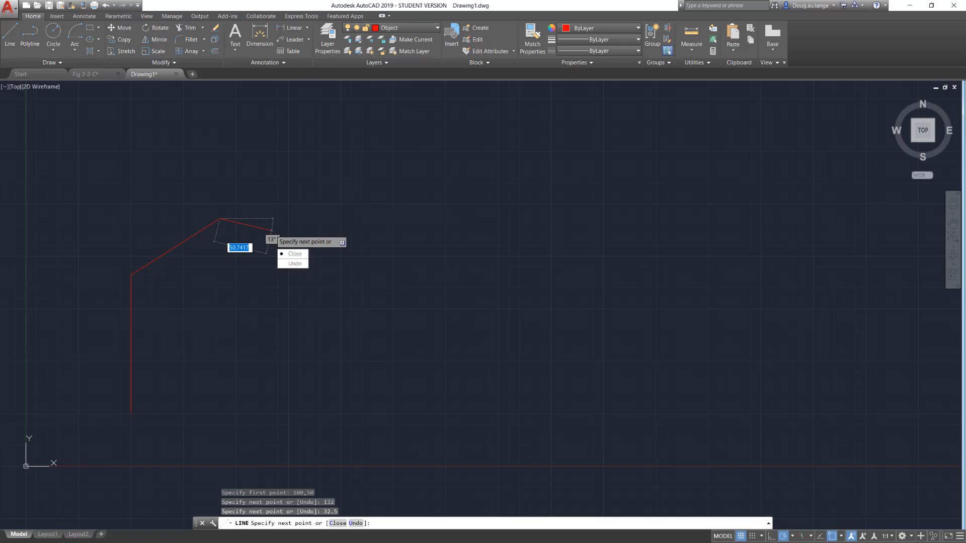
{"action": "key", "text": "Return"}
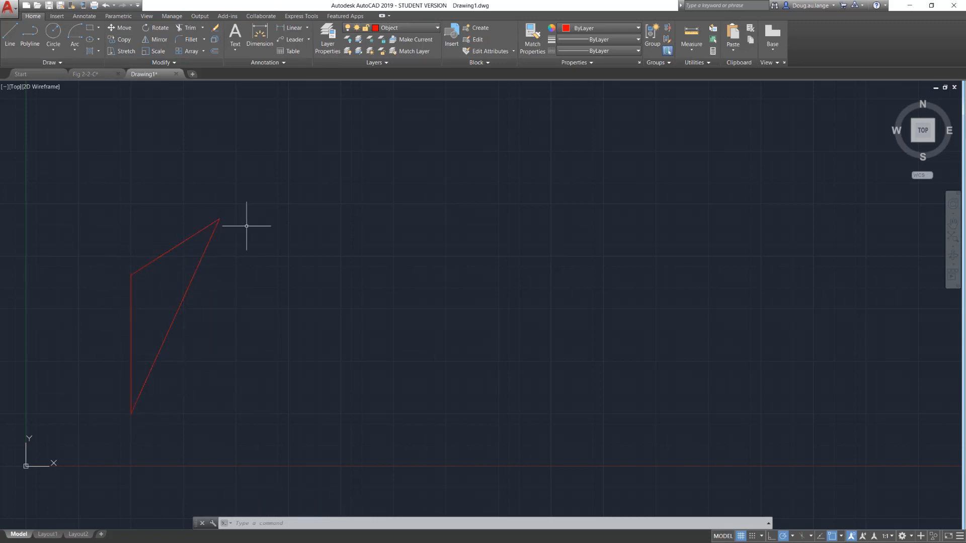
Select all three lines of the closed triangular outline.
{"action": "left_click", "coordinate": [275, 186]}
{"action": "left_click", "coordinate": [118, 423]}
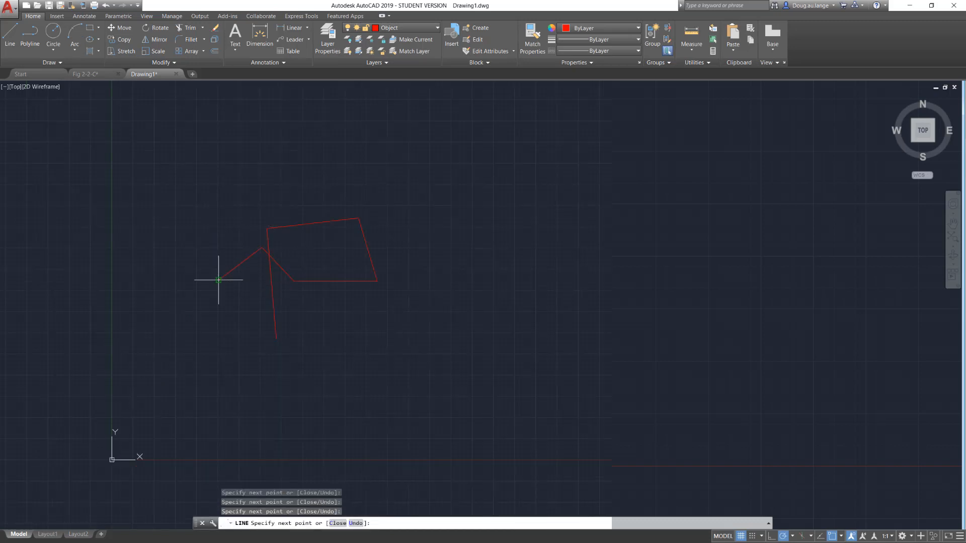
End the freehand line chain and draw a circle about 299 units in radius, centred to the right of the lines.
{"action": "key", "text": "Escape"}
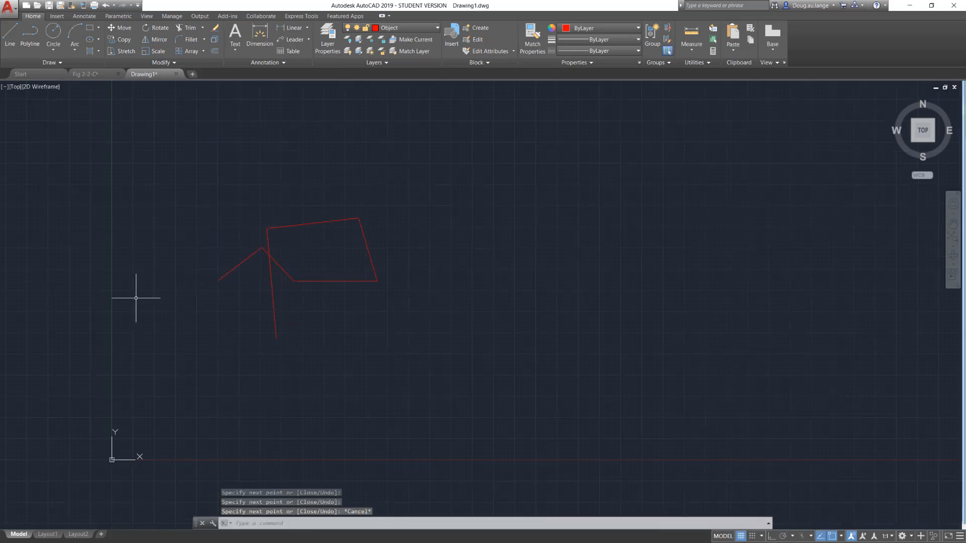
{"action": "left_click", "coordinate": [54, 33]}
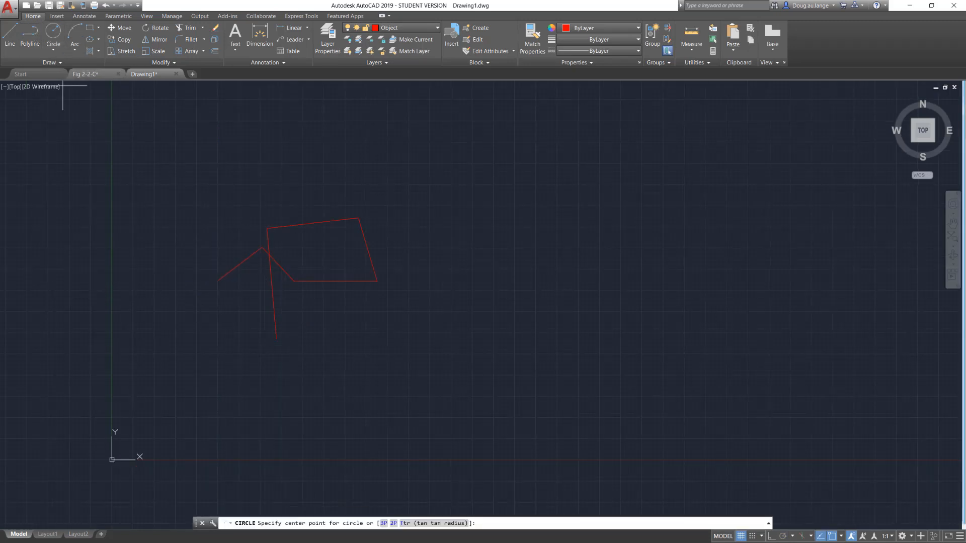
{"action": "left_click", "coordinate": [455, 196]}
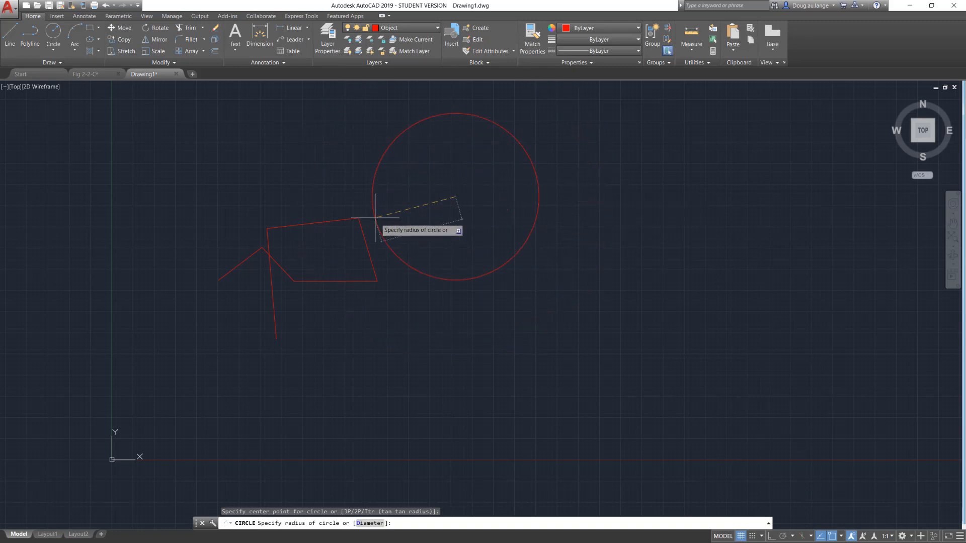
{"action": "left_click", "coordinate": [579, 212]}
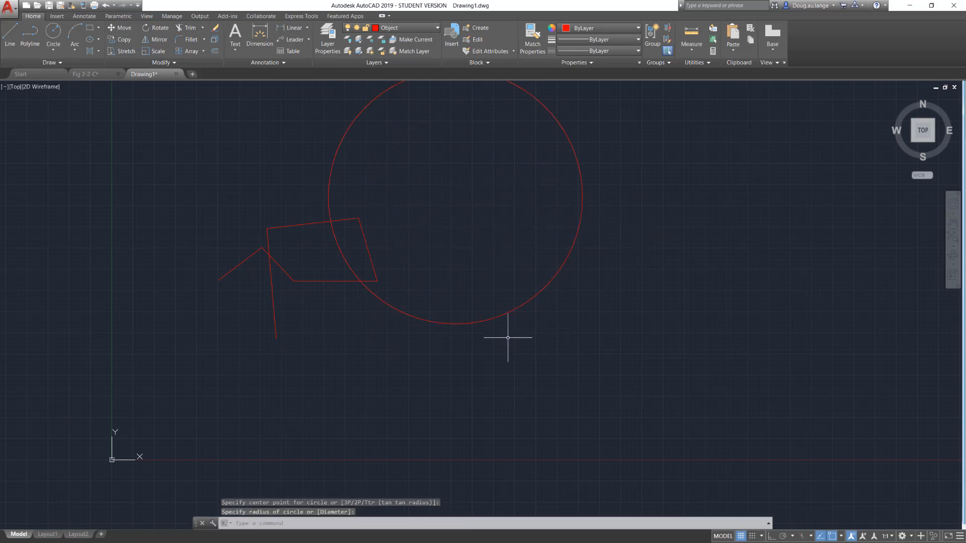
{"action": "left_click", "coordinate": [443, 380]}
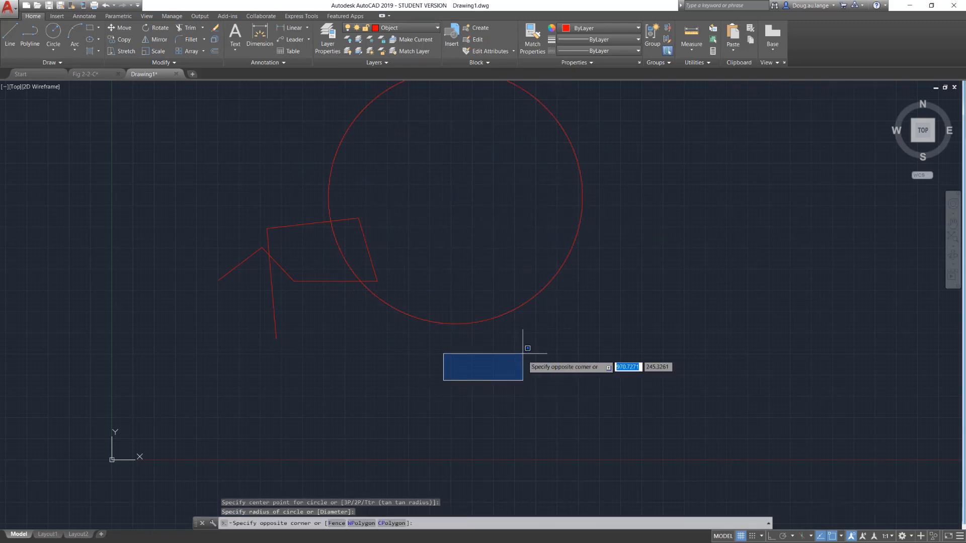
{"action": "left_click", "coordinate": [507, 358]}
Draw a circle with a radius of 50 near the centre of the large circle.
{"action": "left_click", "coordinate": [53, 31]}
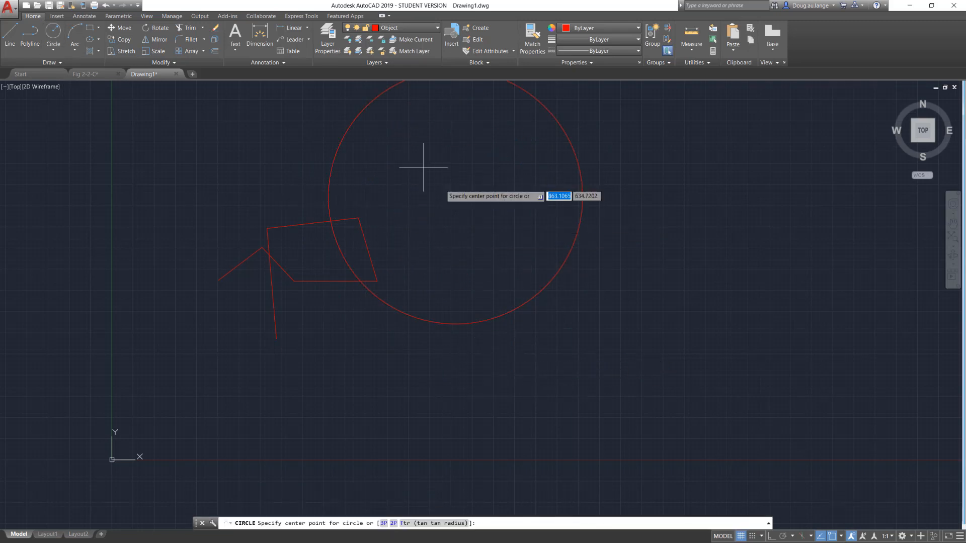
{"action": "left_click", "coordinate": [454, 208]}
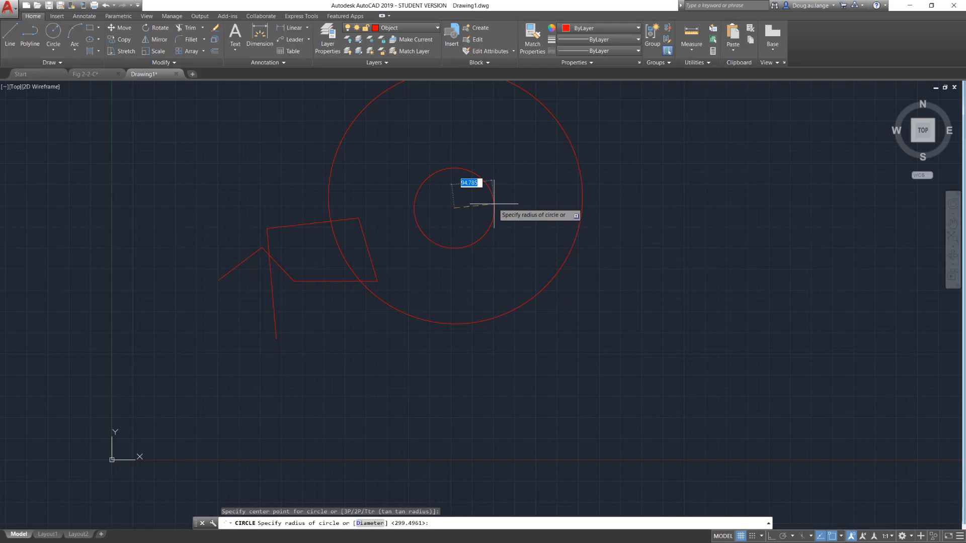
{"action": "key", "text": "Return"}
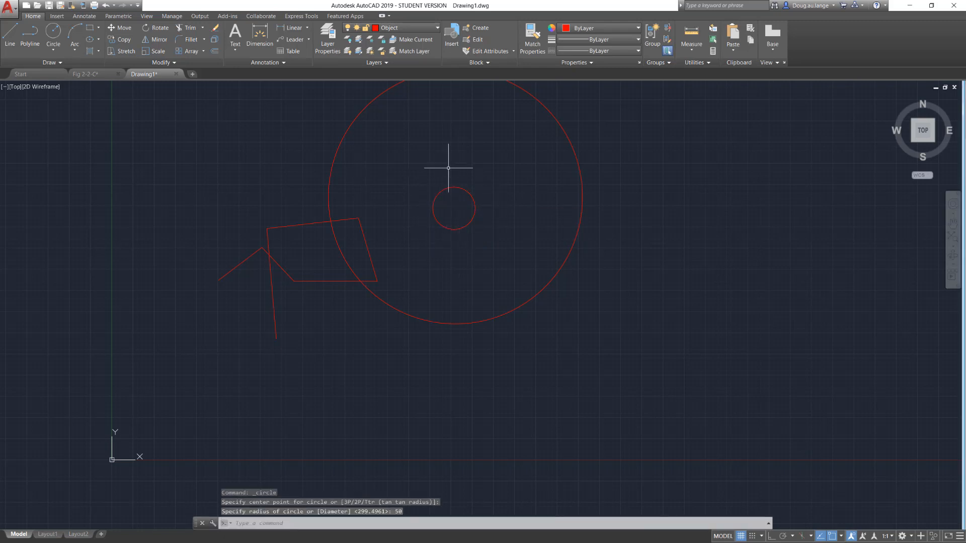
Draw a three-point arc to the right of the large circle and a nearly full start-center-end arc below the circle.
{"action": "left_click", "coordinate": [52, 32]}
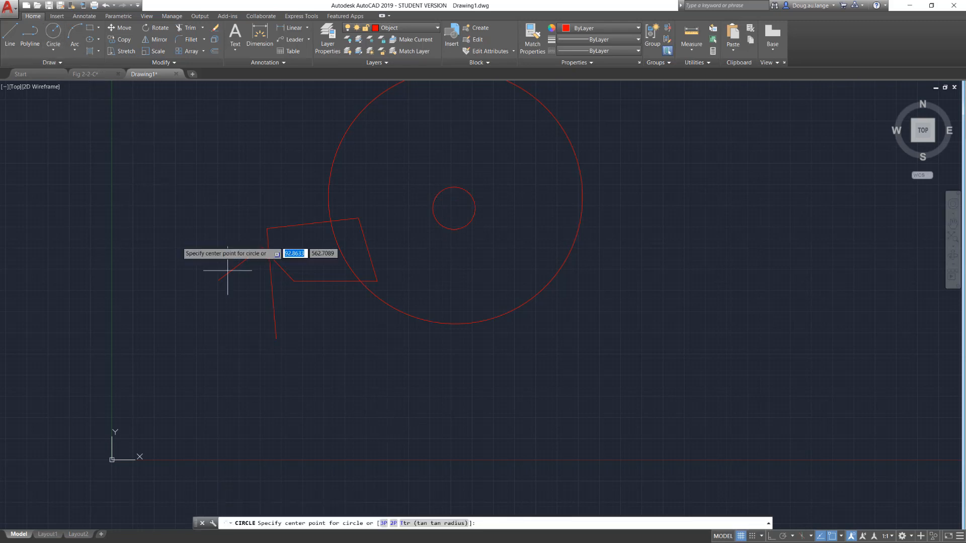
{"action": "left_click", "coordinate": [74, 31]}
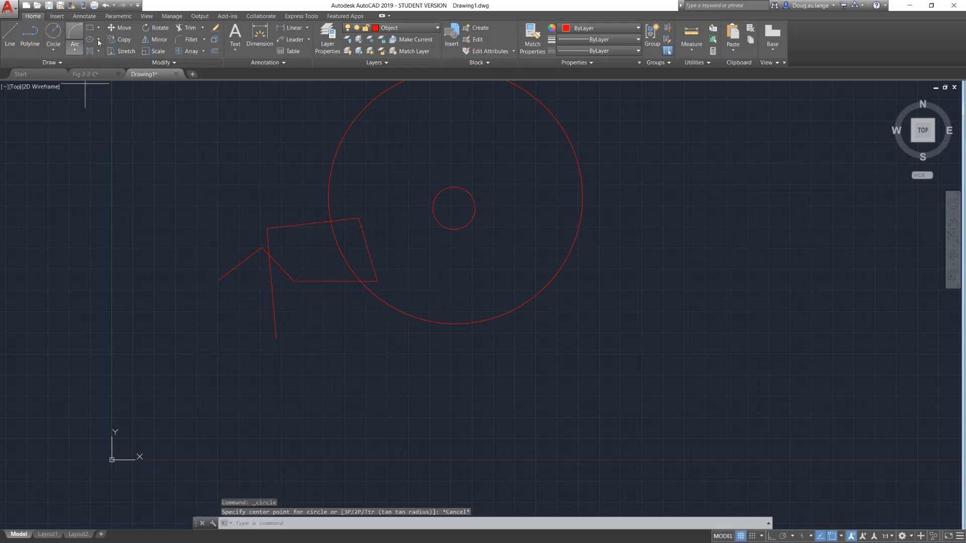
{"action": "left_click", "coordinate": [74, 50]}
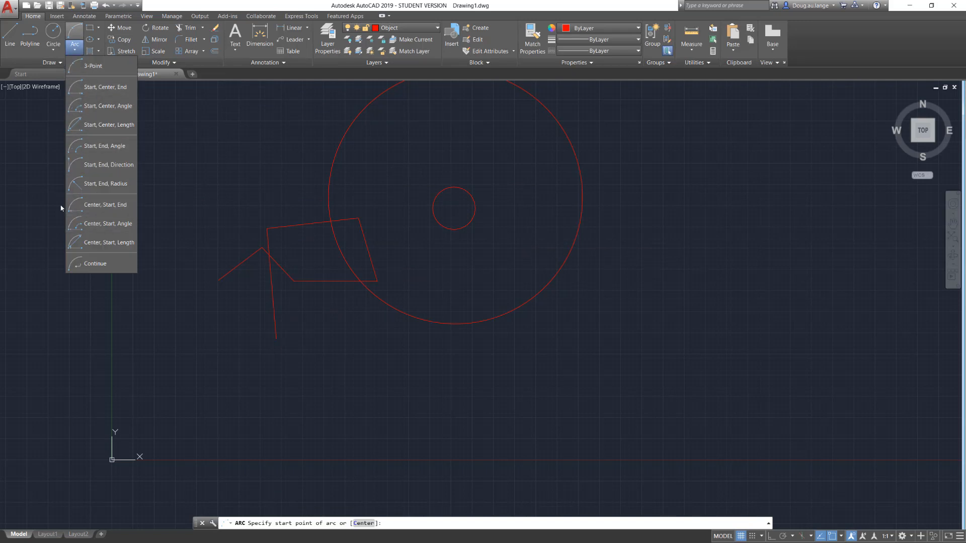
{"action": "left_click", "coordinate": [659, 319]}
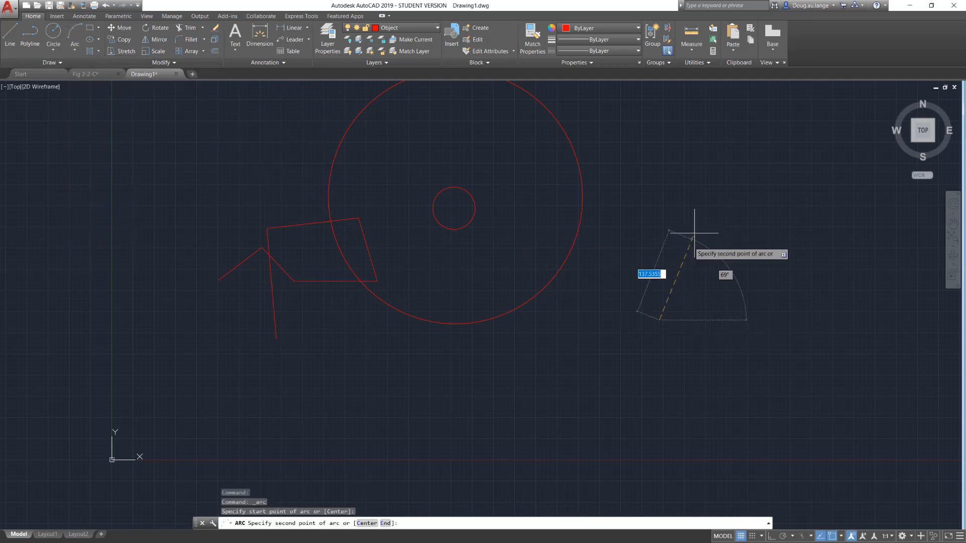
{"action": "left_click", "coordinate": [715, 202]}
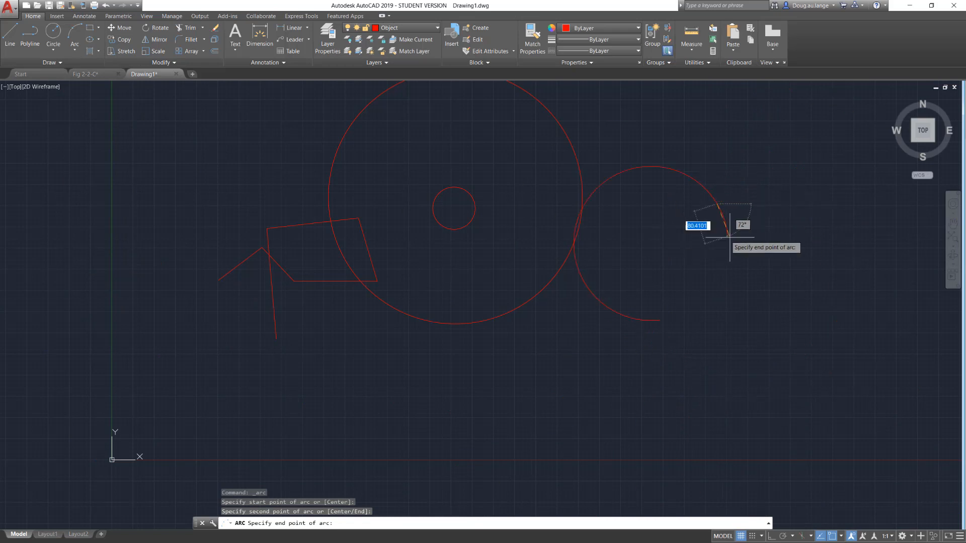
{"action": "left_click", "coordinate": [783, 206]}
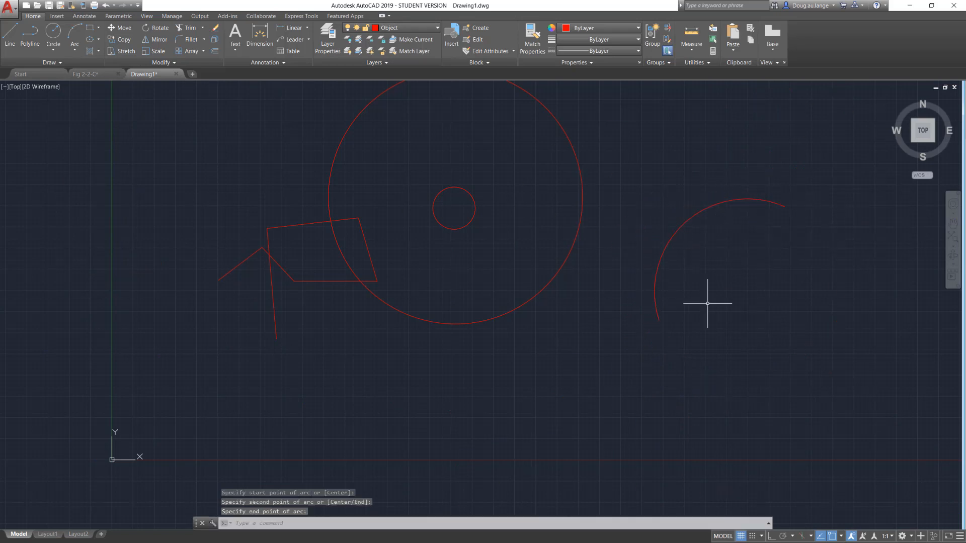
{"action": "left_click", "coordinate": [70, 53]}
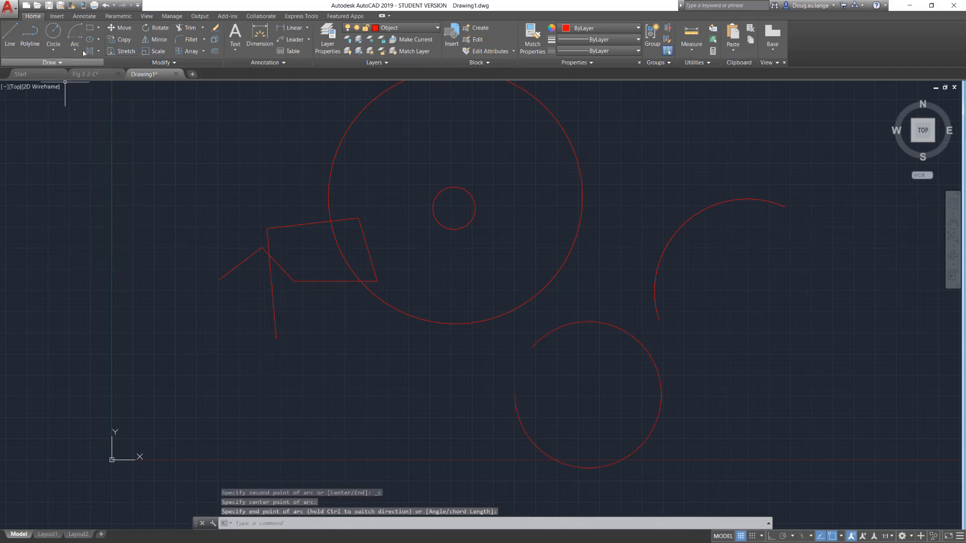
Draw a freehand rectangle, wider than tall, over the lower end of the nearly vertical line.
{"action": "left_click", "coordinate": [89, 27]}
{"action": "left_click", "coordinate": [204, 331]}
{"action": "left_click", "coordinate": [334, 396]}
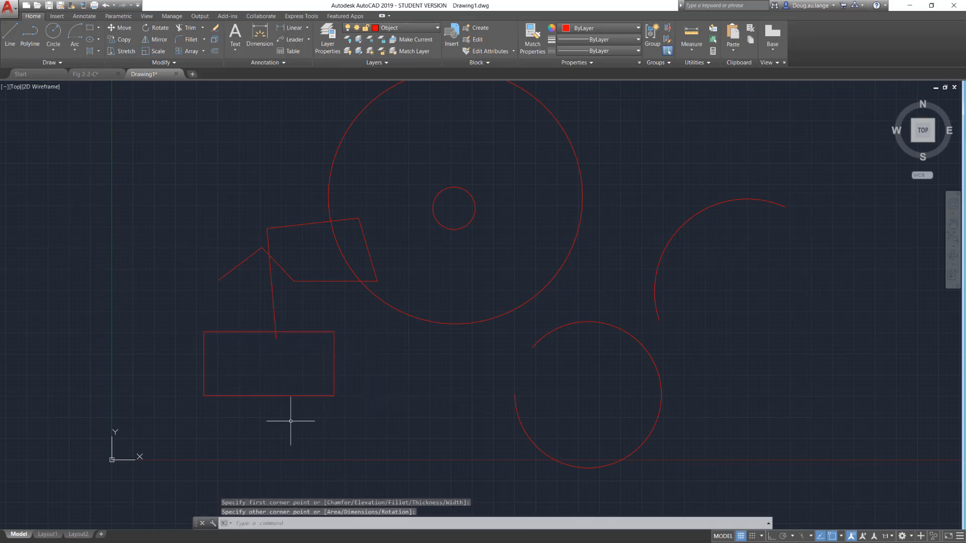
Draw an eight-sided polygon centred at 50,50, inscribed in a circle, with a specified radius.
{"action": "left_click", "coordinate": [99, 27]}
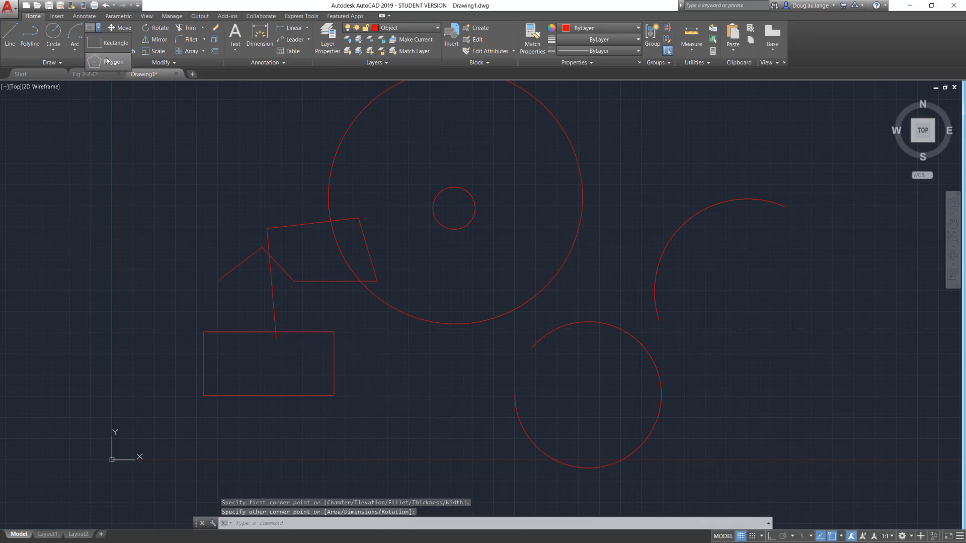
{"action": "left_click", "coordinate": [107, 59]}
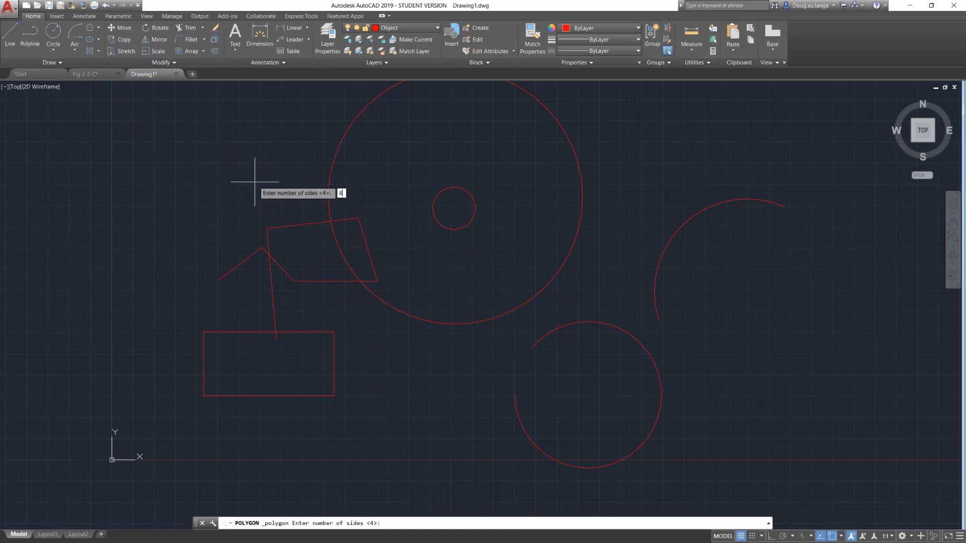
{"action": "key", "text": "Return"}
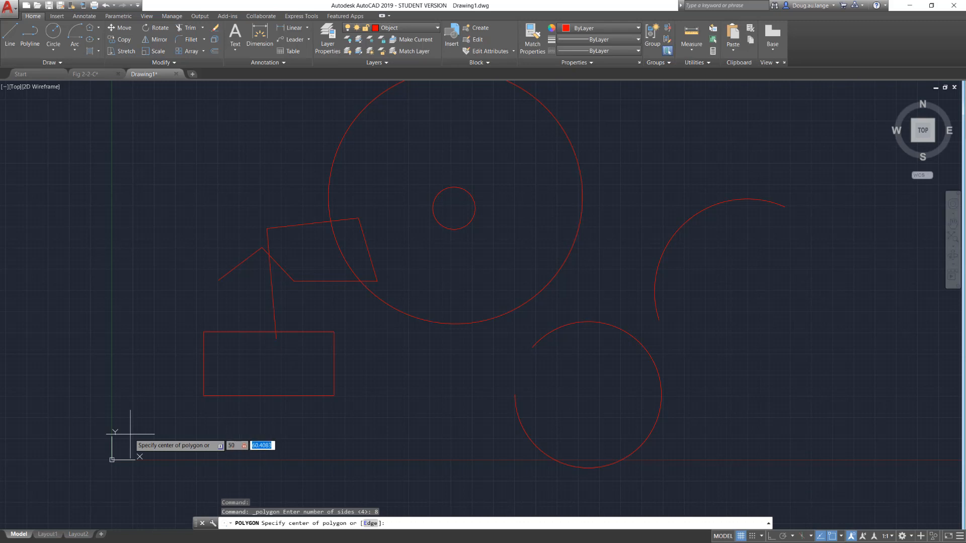
{"action": "key", "text": "Return"}
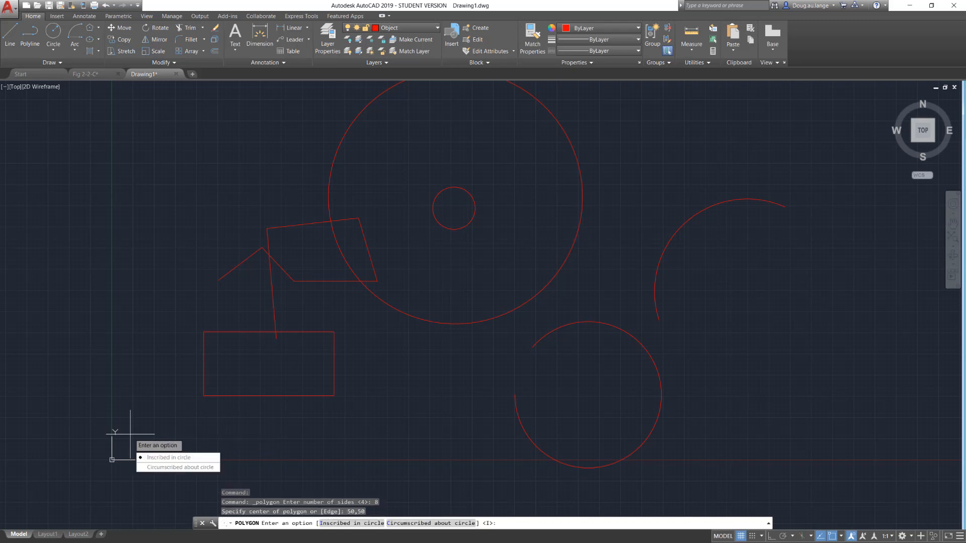
{"action": "left_click", "coordinate": [169, 458]}
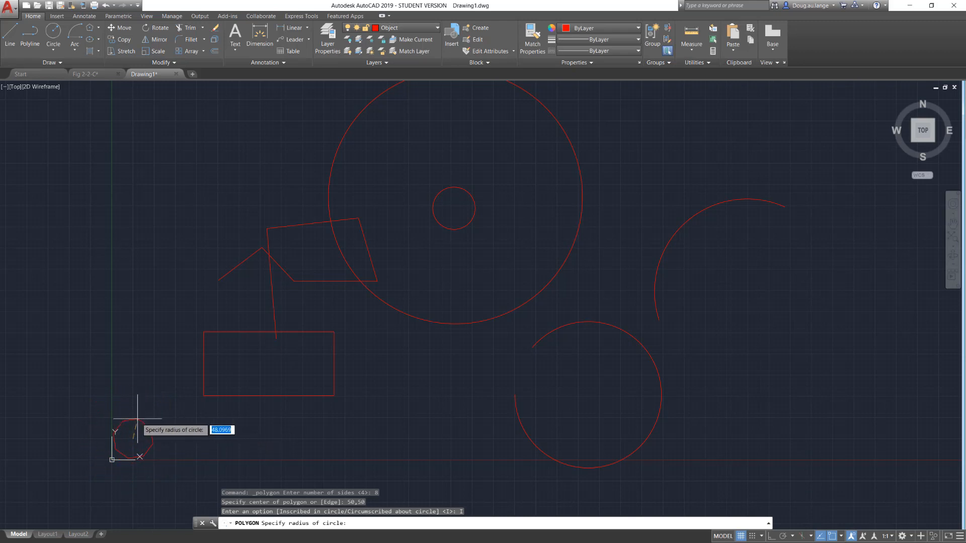
{"action": "scroll", "coordinate": [139, 421], "scroll_direction": "down", "scroll_amount": 2}
{"action": "scroll", "coordinate": [141, 426], "scroll_direction": "up", "scroll_amount": 5}
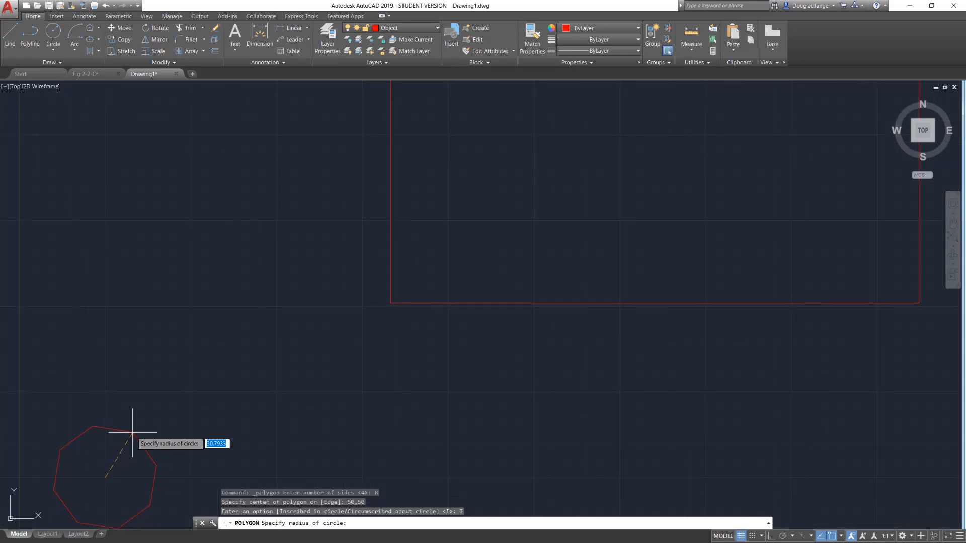
{"action": "middle_click_drag", "start_coordinate": [253, 286], "coordinate": [258, 278]}
{"action": "scroll", "coordinate": [258, 278], "scroll_direction": "down", "scroll_amount": 2}
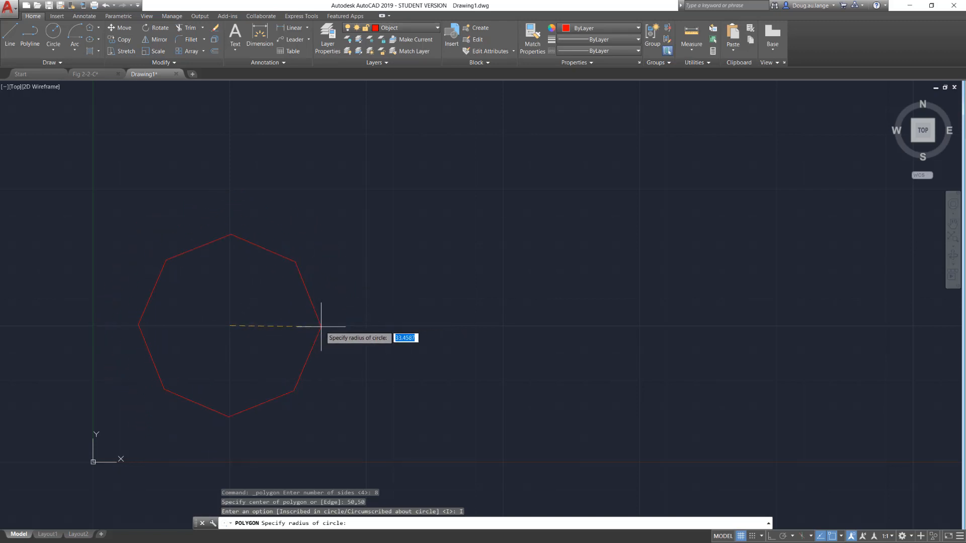
{"action": "key", "text": "Return"}
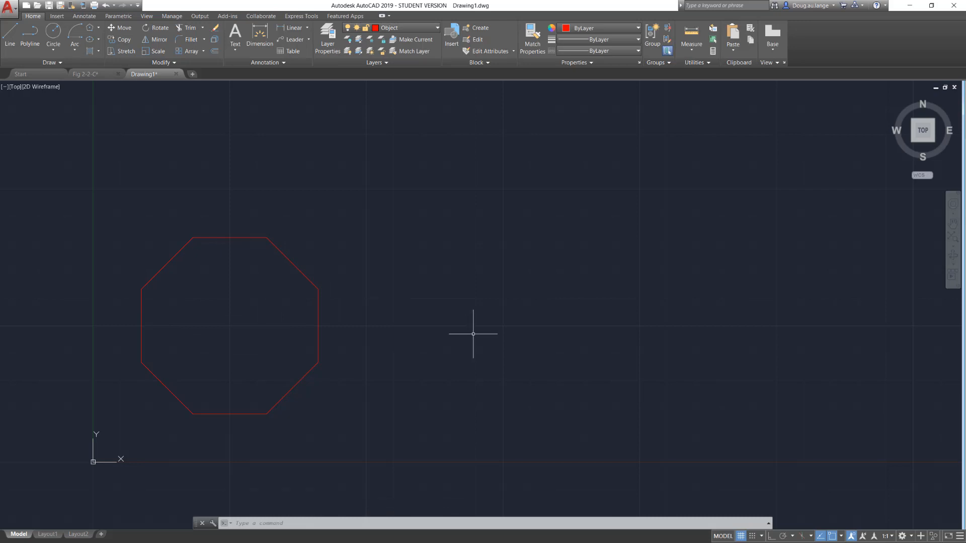
Draw a freehand zigzag chain of eight connected line segments above the earlier lines and end the Line command.
{"action": "scroll", "coordinate": [473, 334], "scroll_direction": "down", "scroll_amount": 4}
{"action": "scroll", "coordinate": [596, 292], "scroll_direction": "down", "scroll_amount": 4}
{"action": "middle_click_drag", "start_coordinate": [635, 278], "coordinate": [311, 421]}
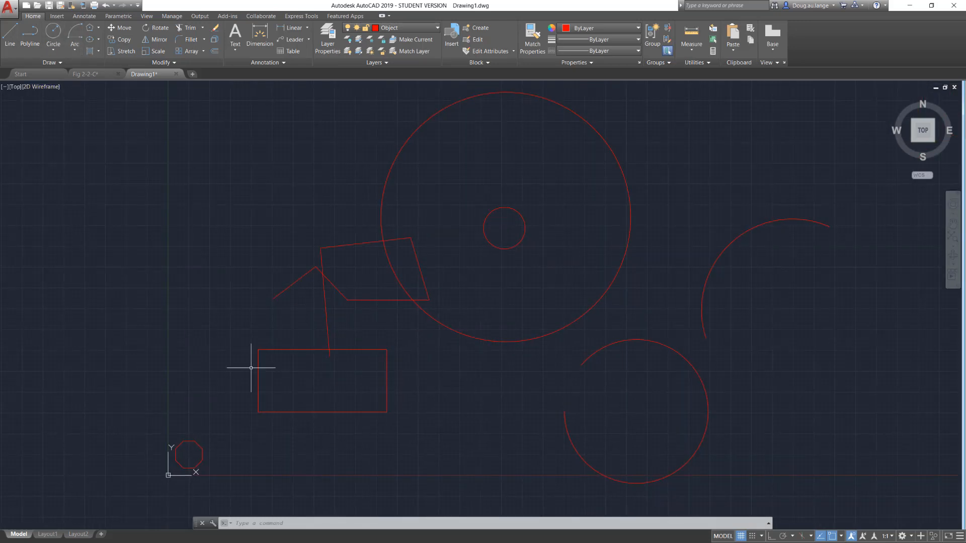
{"action": "left_click", "coordinate": [6, 38]}
{"action": "left_click", "coordinate": [279, 219]}
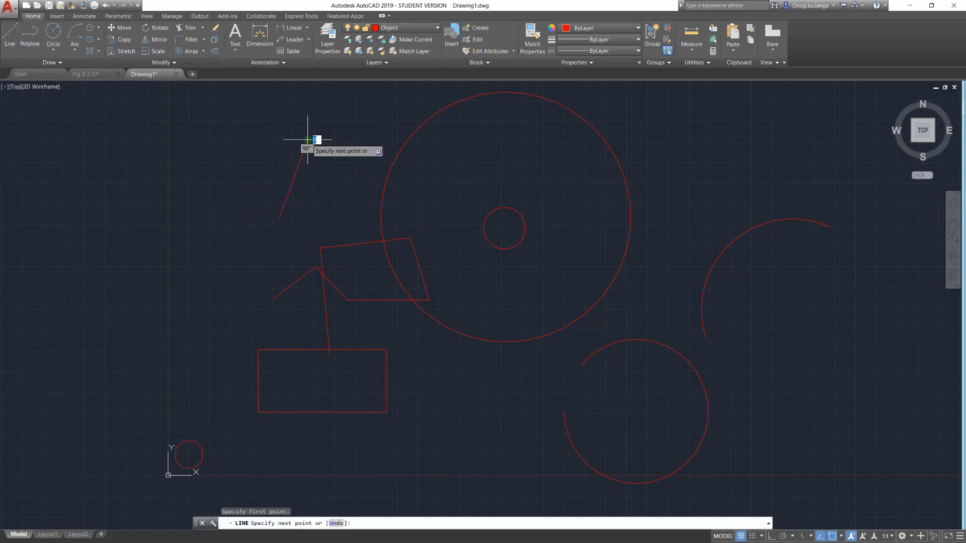
{"action": "left_click", "coordinate": [307, 141]}
{"action": "left_click", "coordinate": [347, 189]}
{"action": "left_click", "coordinate": [273, 189]}
{"action": "left_click", "coordinate": [208, 171]}
{"action": "left_click", "coordinate": [194, 245]}
{"action": "left_click", "coordinate": [252, 274]}
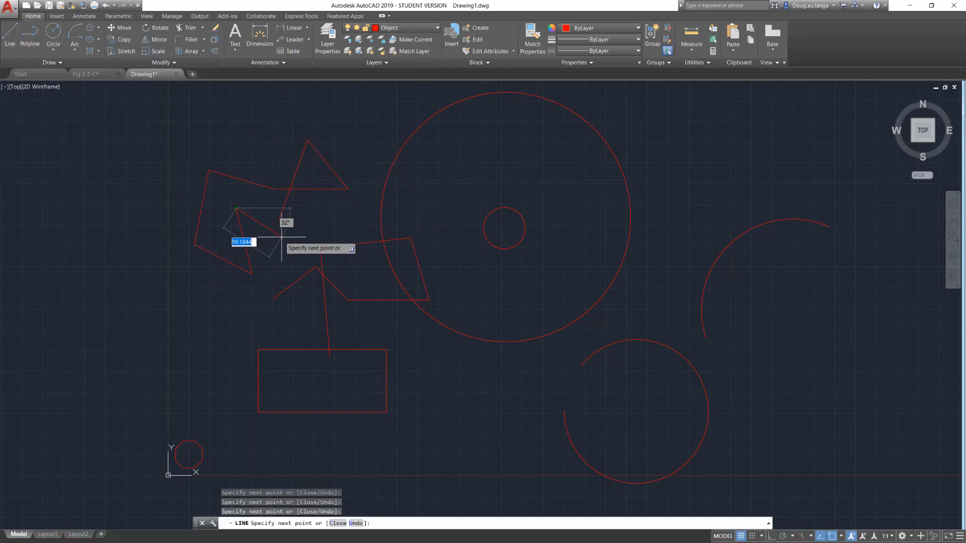
{"action": "left_click", "coordinate": [237, 209]}
{"action": "left_click", "coordinate": [285, 247]}
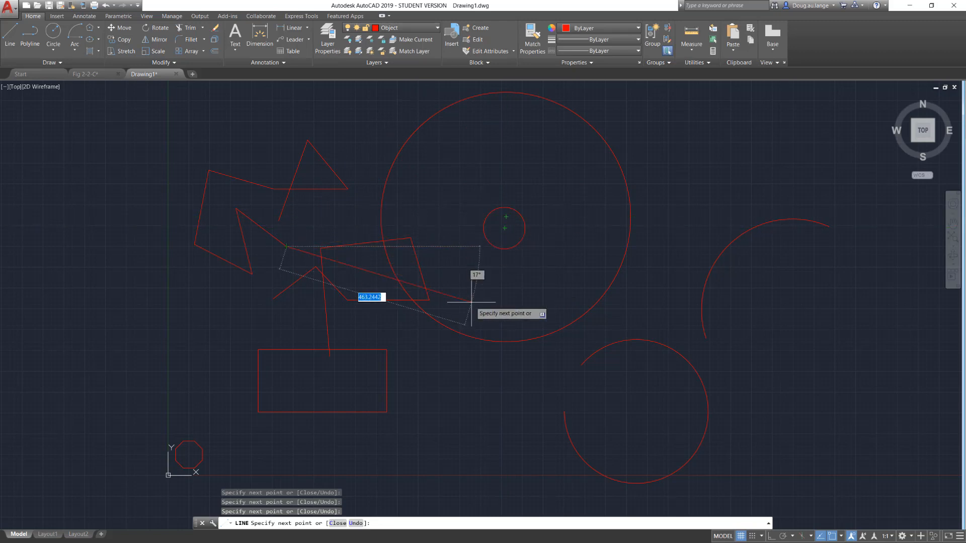
{"action": "key", "text": "Escape"}
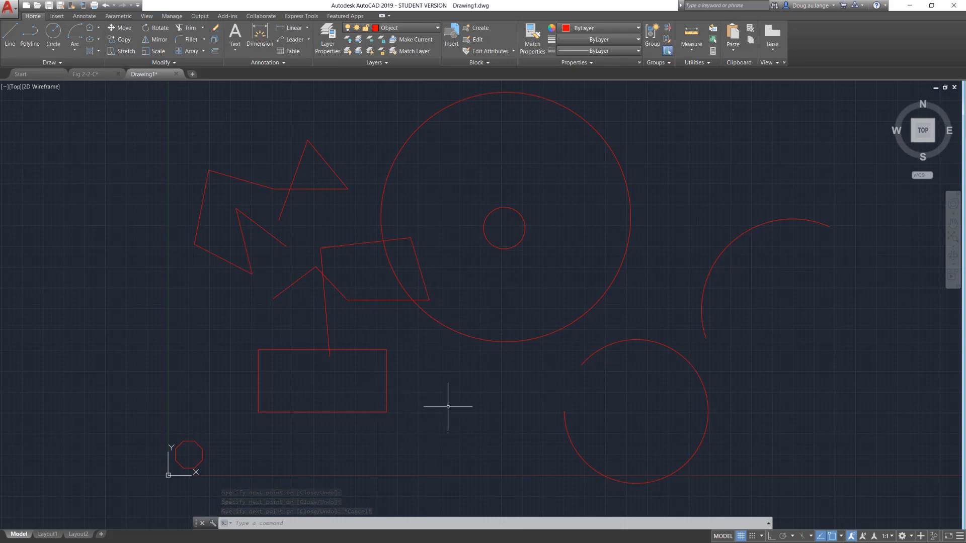
Select all the objects in the drawing with a crossing window and delete them.
{"action": "middle_click_drag", "start_coordinate": [442, 406], "coordinate": [377, 415]}
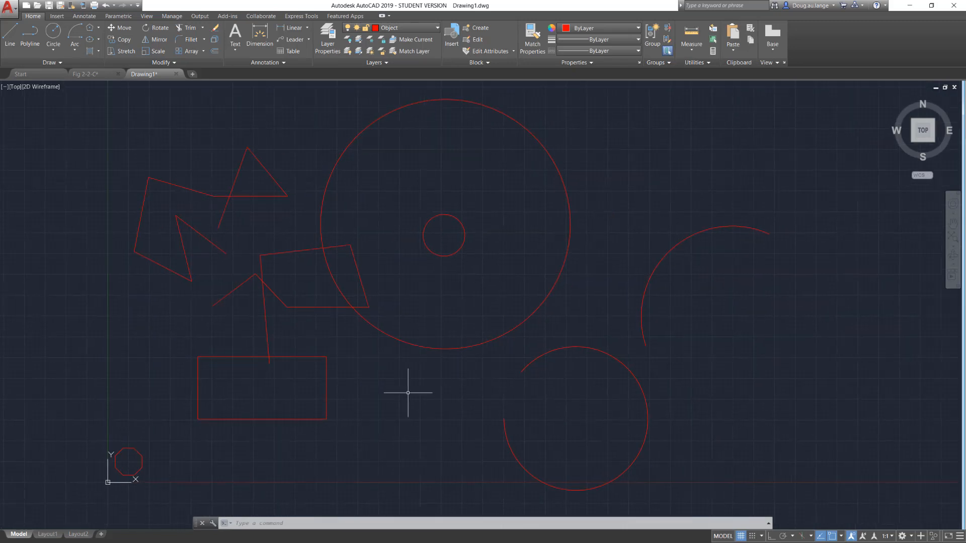
{"action": "left_click", "coordinate": [77, 105]}
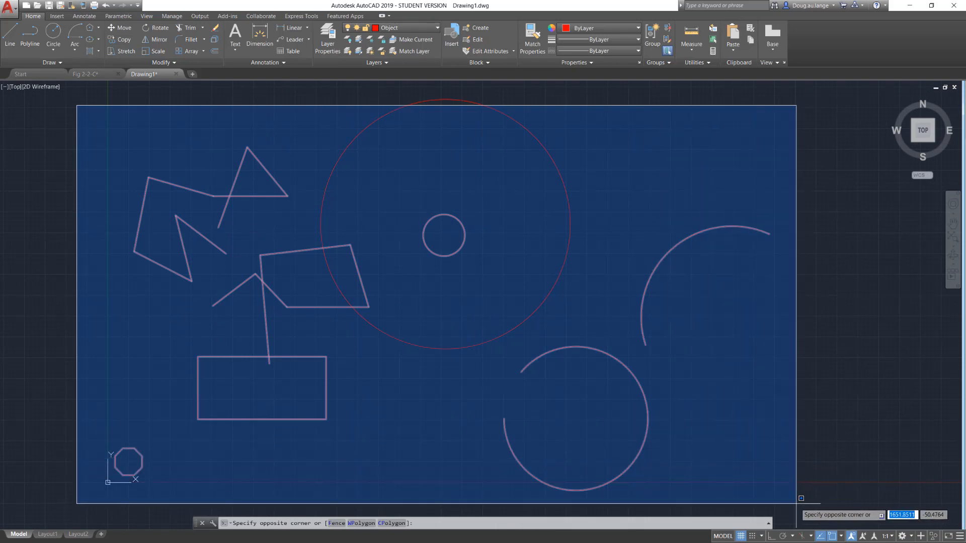
{"action": "key", "text": "Escape"}
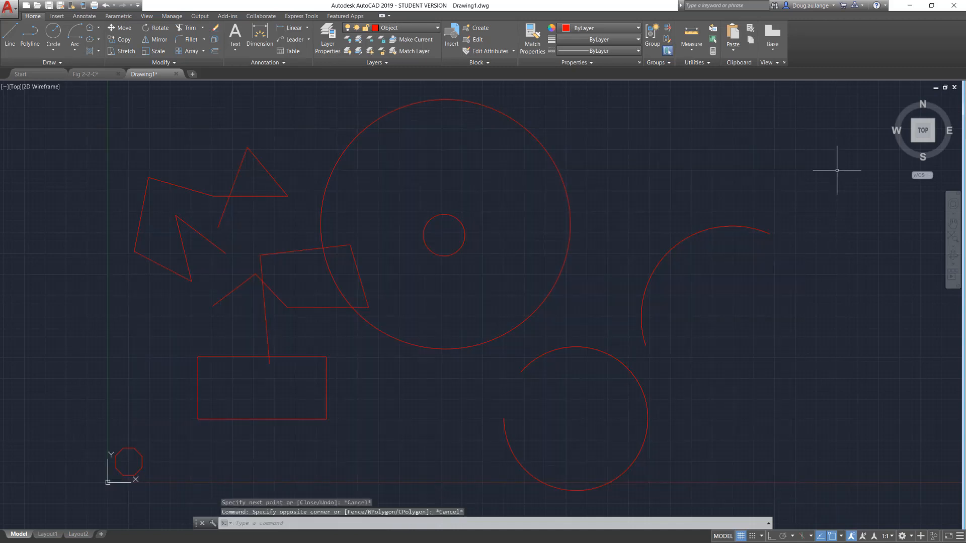
{"action": "left_click", "coordinate": [855, 121]}
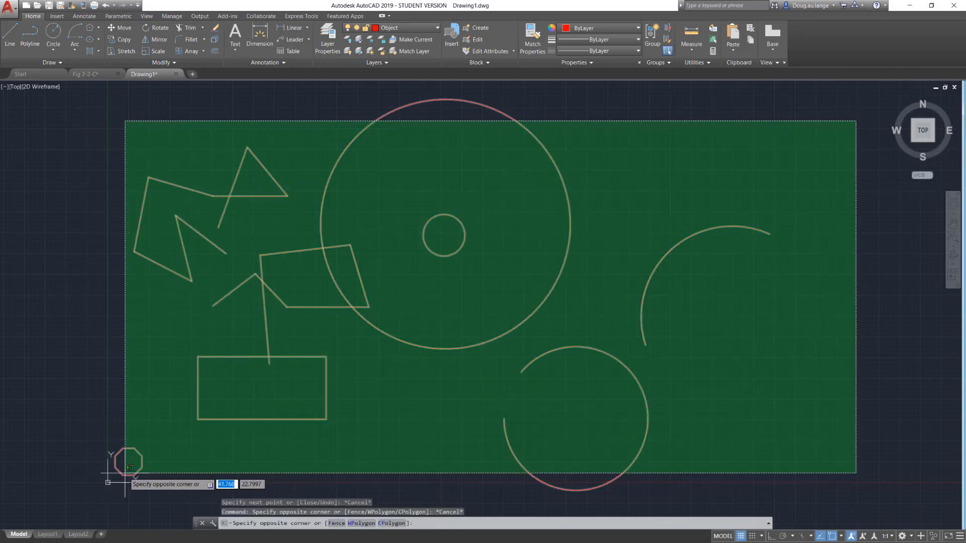
{"action": "left_click", "coordinate": [115, 474]}
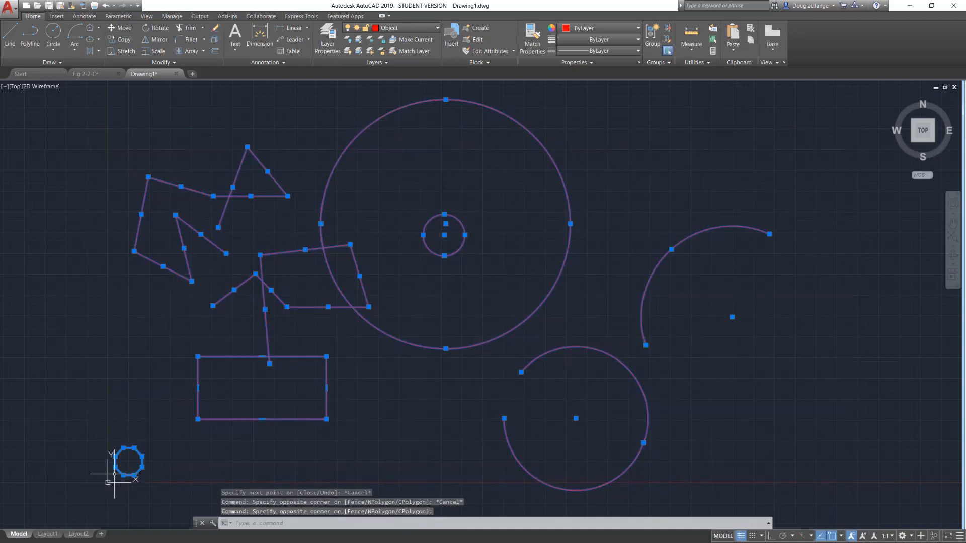
{"action": "key", "text": "Delete"}
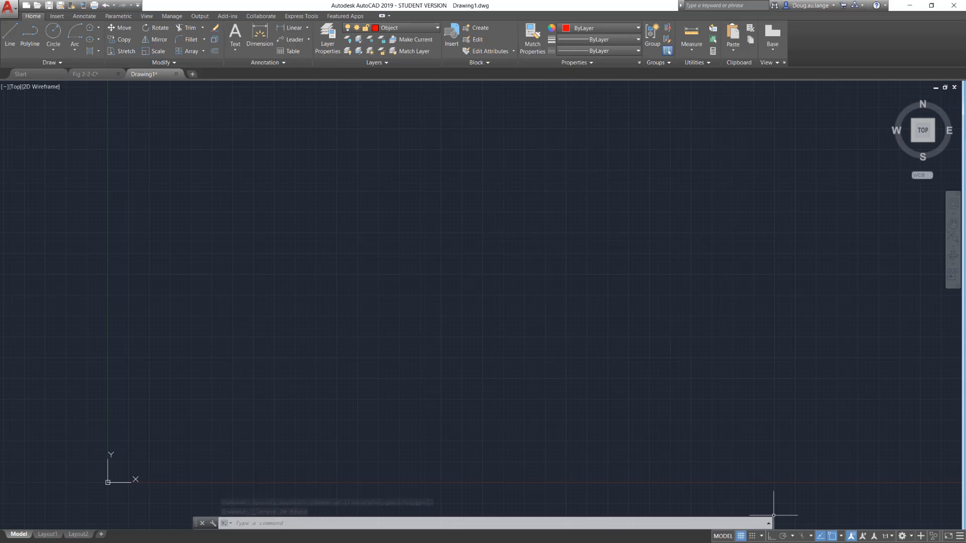
Toggle the grid display off and on several times, turn snap mode on, and leave the grid displayed.
{"action": "left_click", "coordinate": [740, 537]}
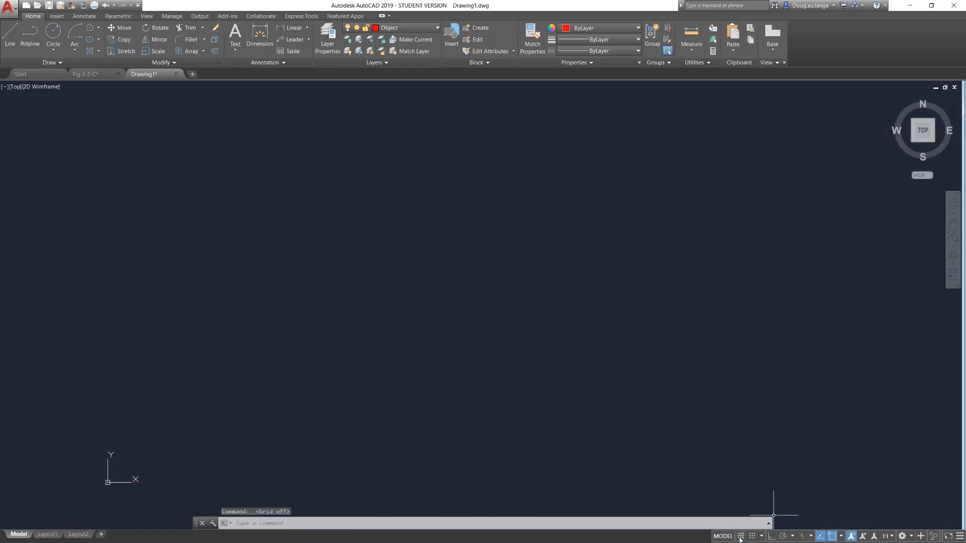
{"action": "left_click", "coordinate": [740, 537]}
{"action": "left_click", "coordinate": [740, 537]}
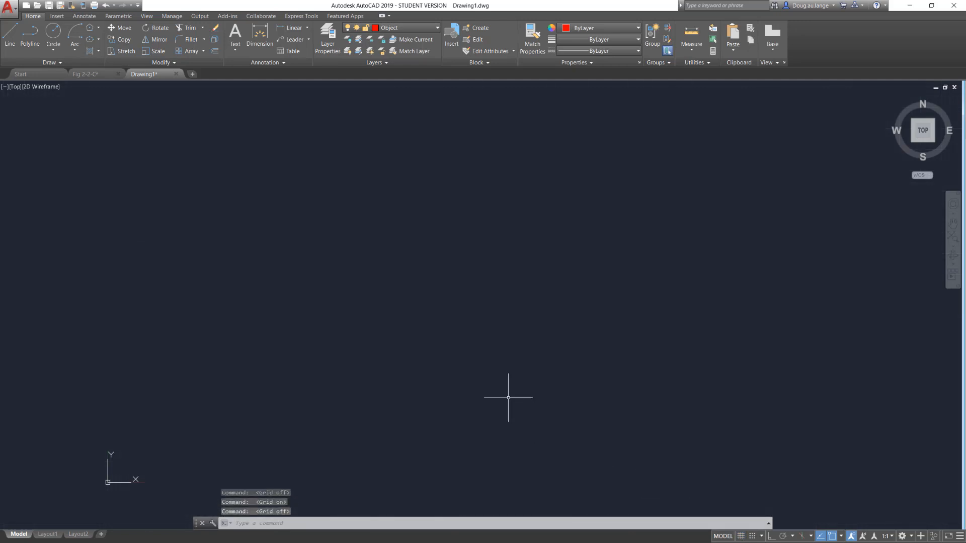
{"action": "left_click", "coordinate": [740, 536]}
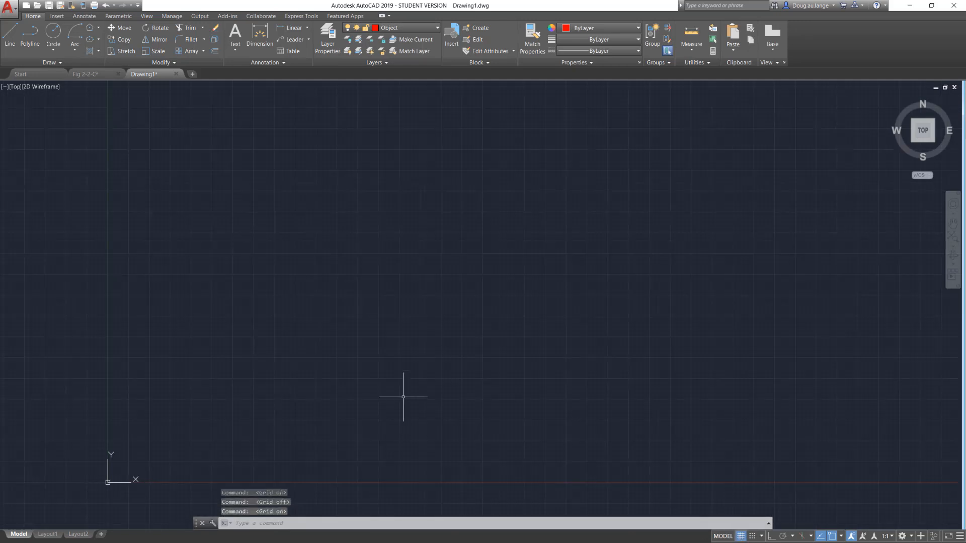
{"action": "left_click", "coordinate": [740, 536]}
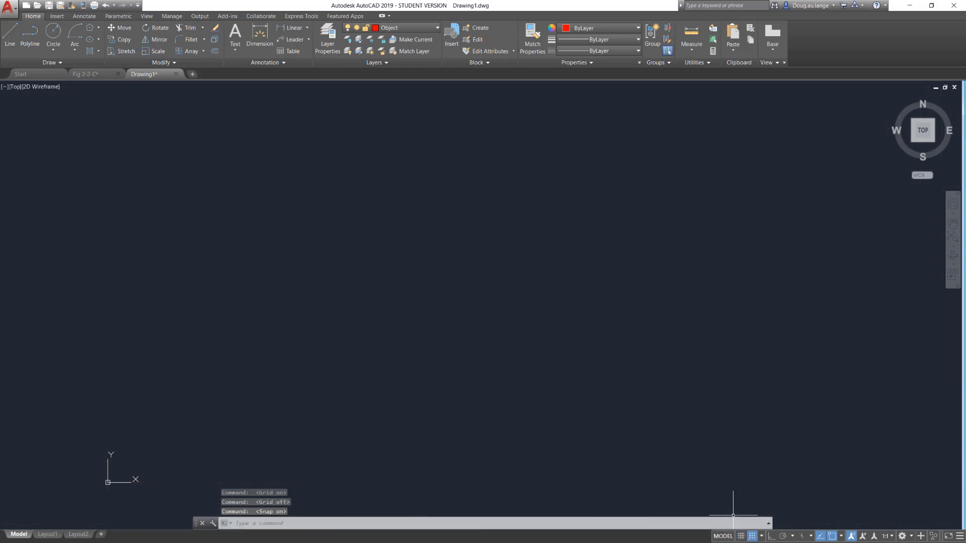
{"action": "left_click", "coordinate": [738, 536]}
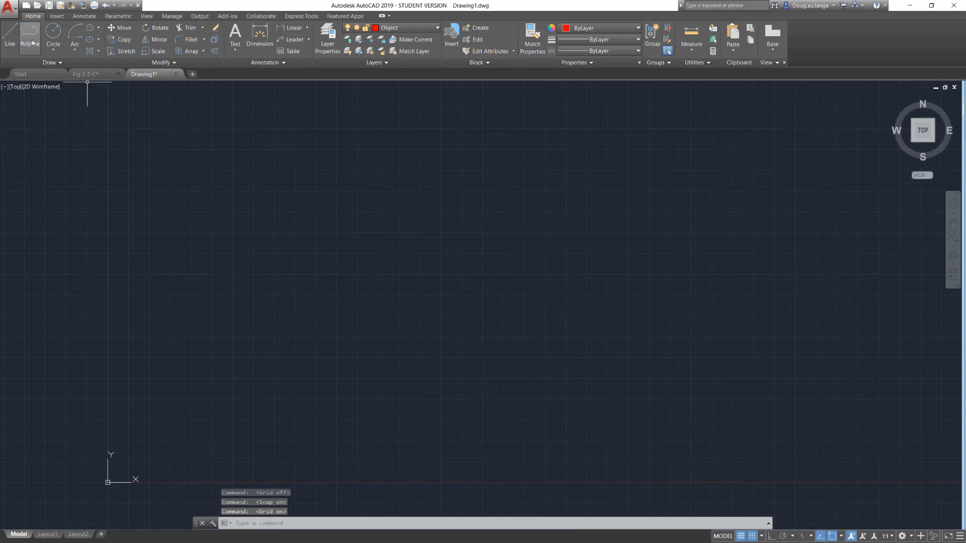
Start a line, examine the snap and grid spacing in Drafting Settings, and observe how the cursor snaps at the first-point prompt.
{"action": "left_click", "coordinate": [10, 36]}
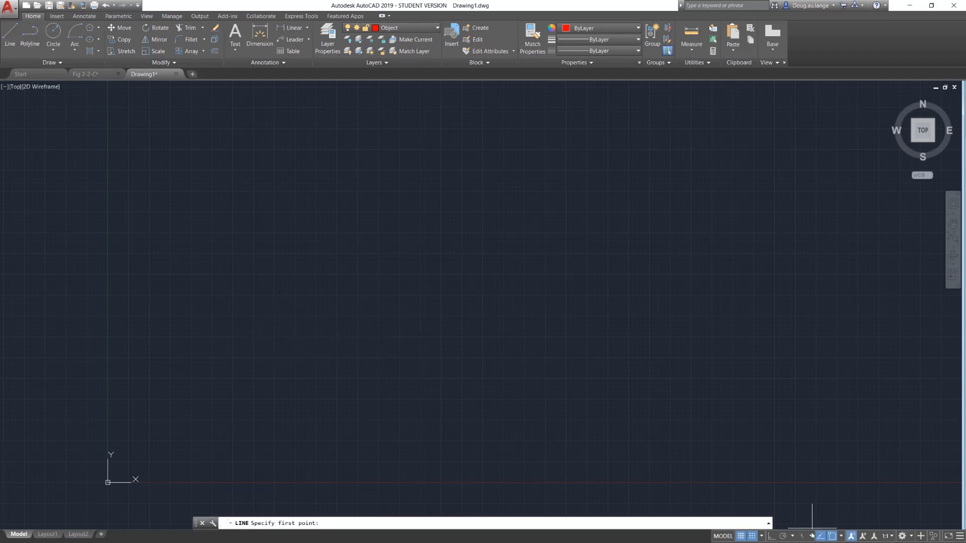
{"action": "left_click", "coordinate": [762, 537]}
{"action": "left_click", "coordinate": [754, 523]}
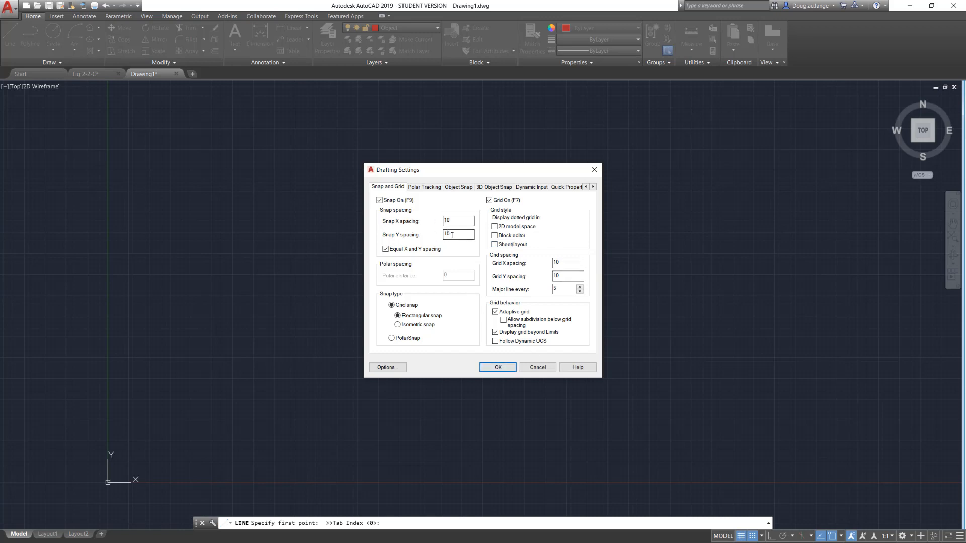
{"action": "left_click", "coordinate": [499, 369]}
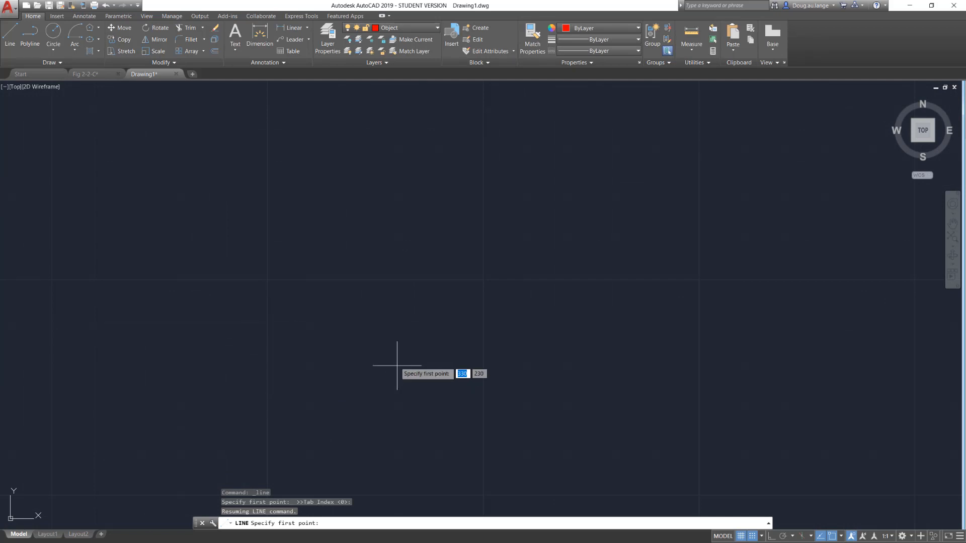
{"action": "scroll", "coordinate": [232, 312], "scroll_direction": "down", "scroll_amount": 10}
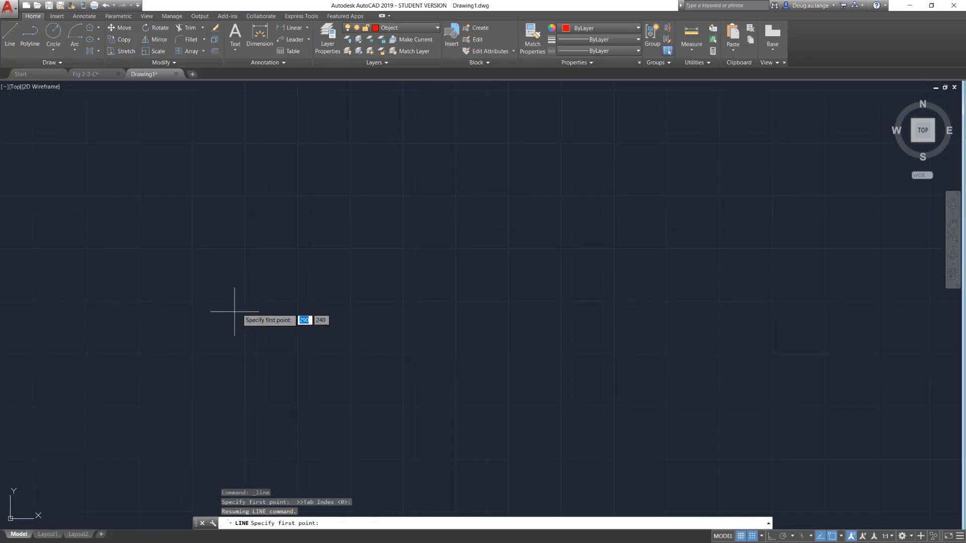
{"action": "middle_click_drag", "start_coordinate": [327, 261], "coordinate": [274, 335]}
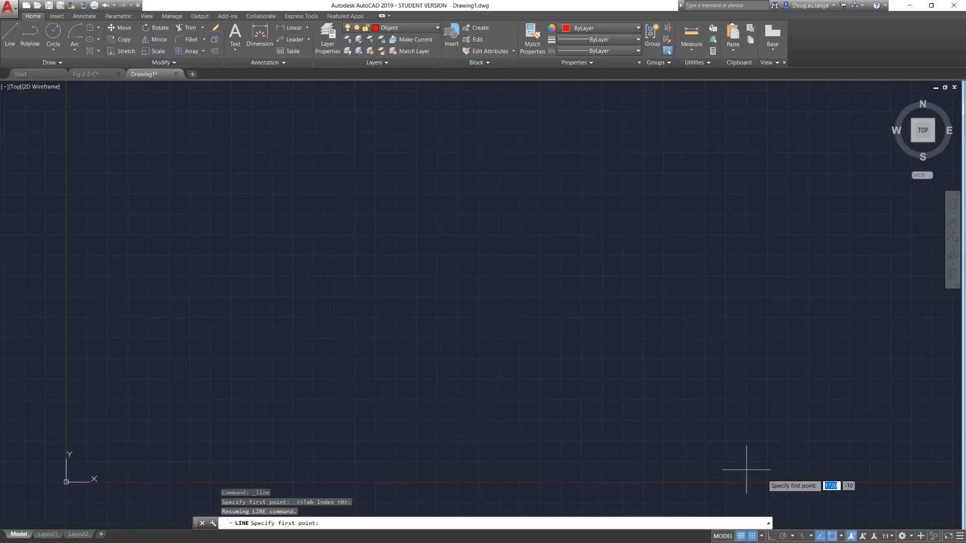
Turn snap mode off and polar tracking on.
{"action": "left_click", "coordinate": [752, 536]}
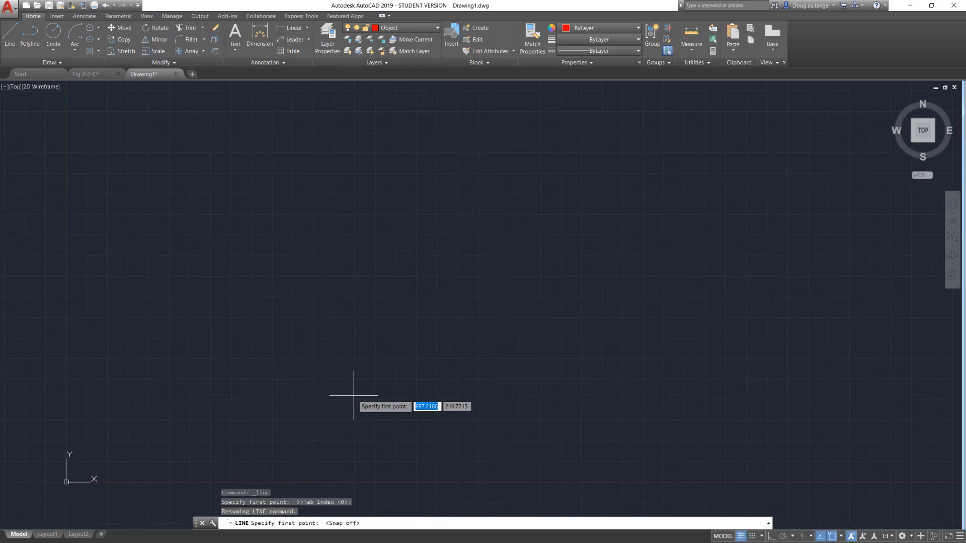
{"action": "middle_click_drag", "start_coordinate": [355, 387], "coordinate": [352, 377]}
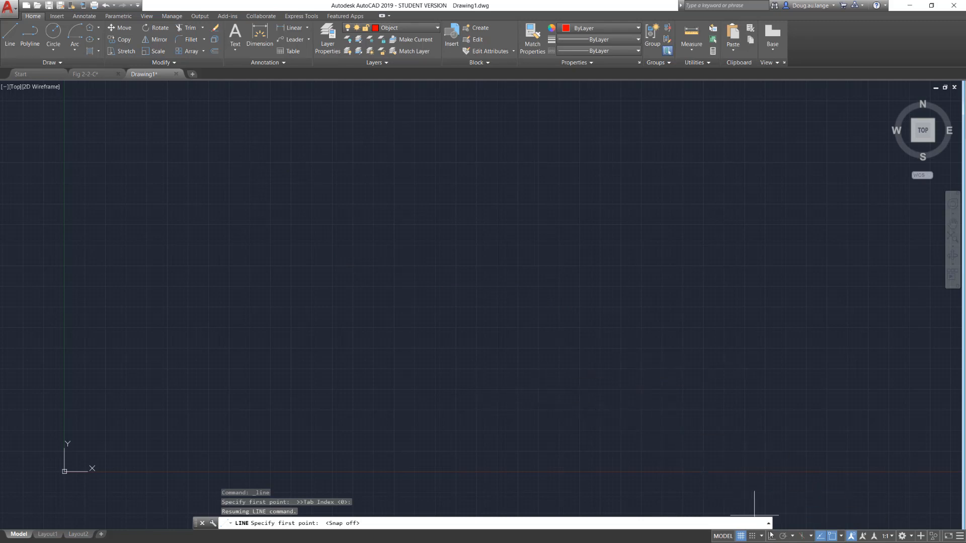
{"action": "left_click", "coordinate": [784, 537]}
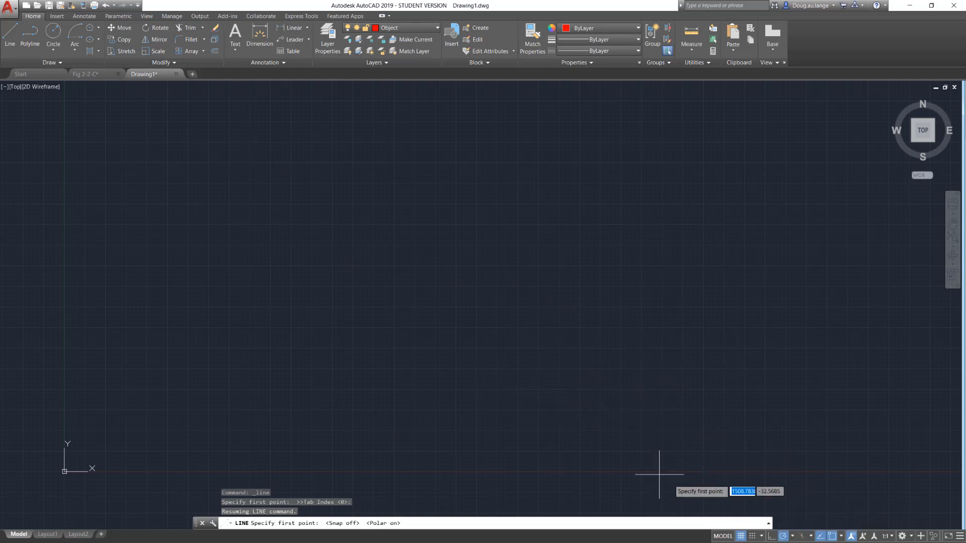
Start a line at 50,50, set polar tracking to 30-degree increments, and draw a segment about 160 units long at 30°.
{"action": "left_click", "coordinate": [10, 37]}
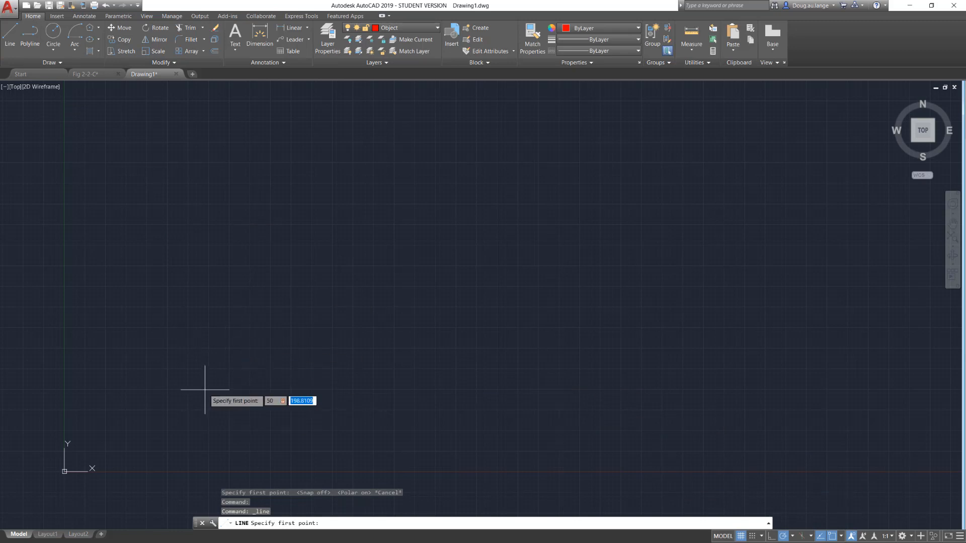
{"action": "key", "text": "Return"}
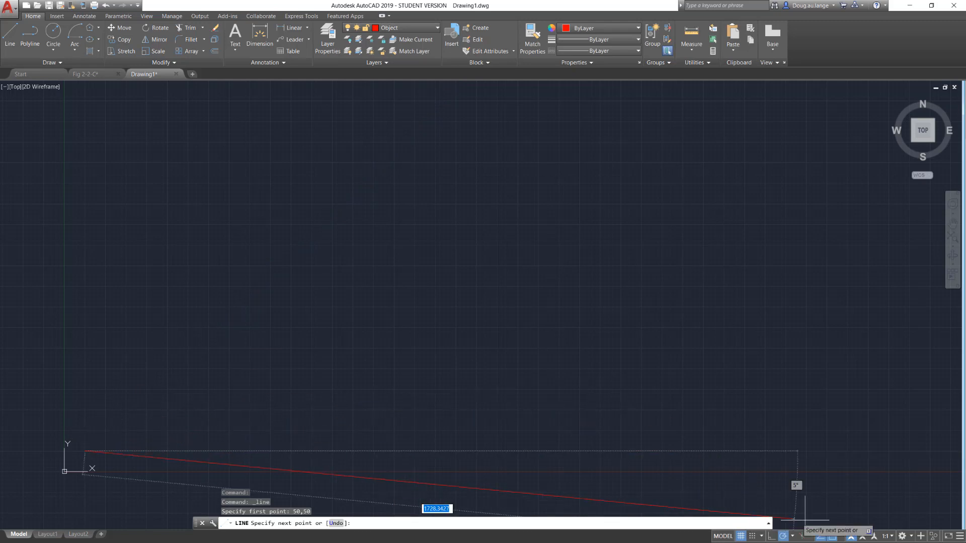
{"action": "left_click", "coordinate": [792, 536]}
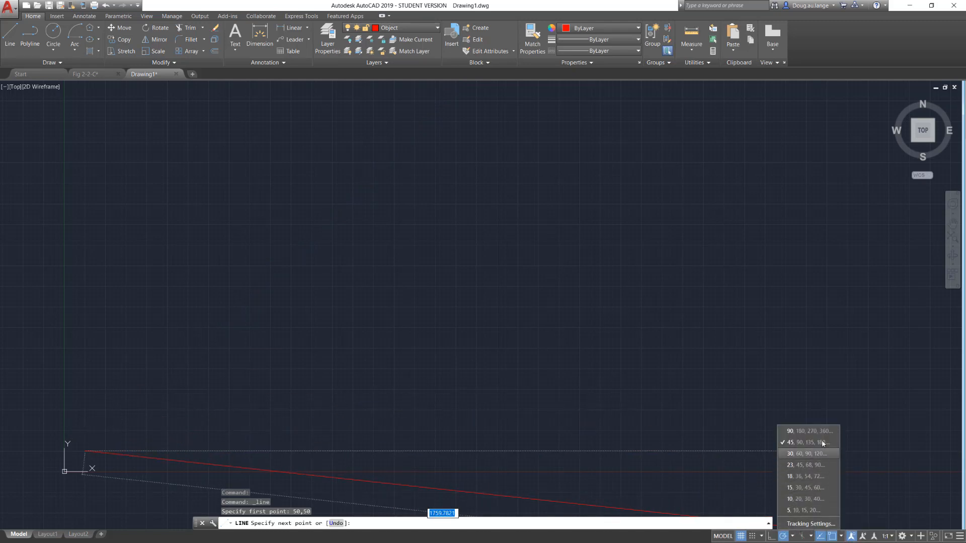
{"action": "left_click", "coordinate": [819, 455]}
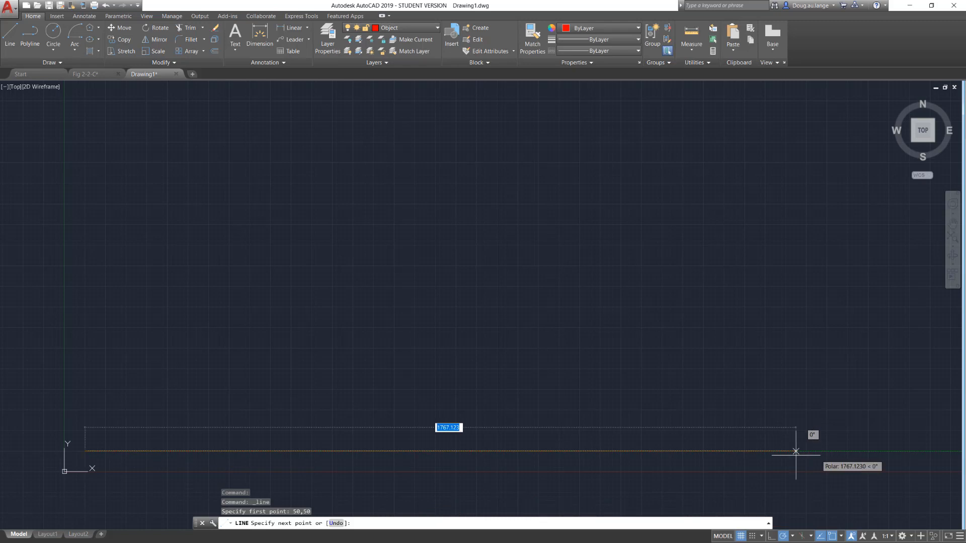
{"action": "left_click", "coordinate": [141, 419]}
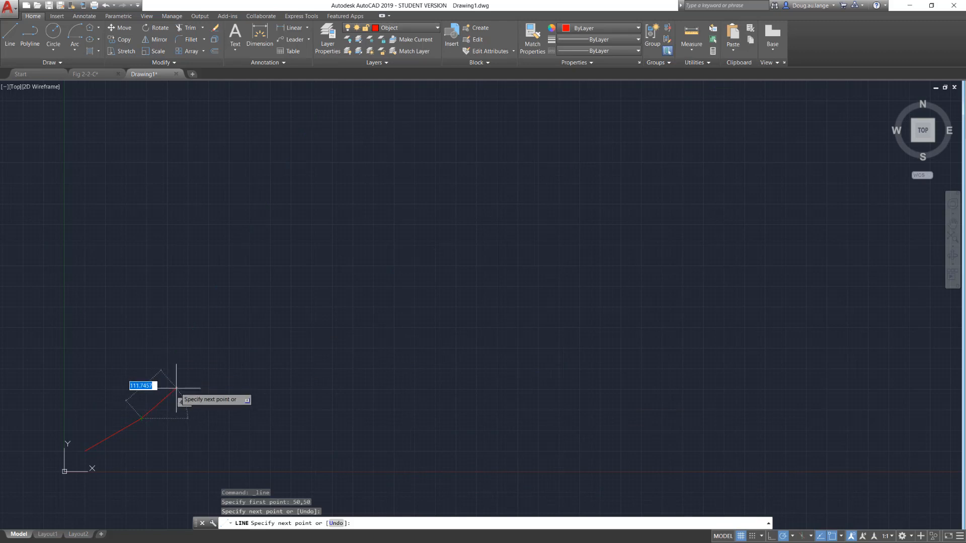
Examine the polar tracking increment list and the increment and additional angle options in Drafting Settings, then cancel the dialog.
{"action": "left_click", "coordinate": [792, 536]}
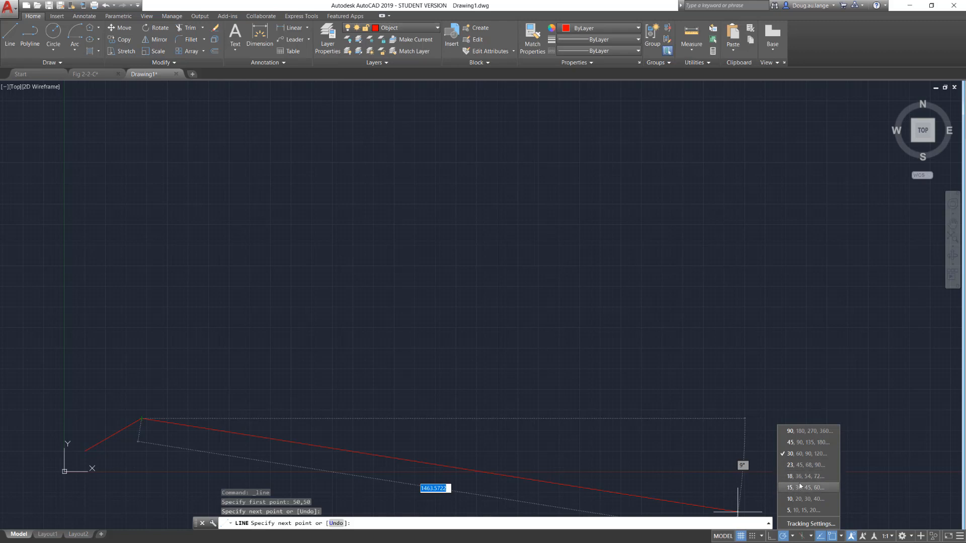
{"action": "left_click", "coordinate": [807, 523]}
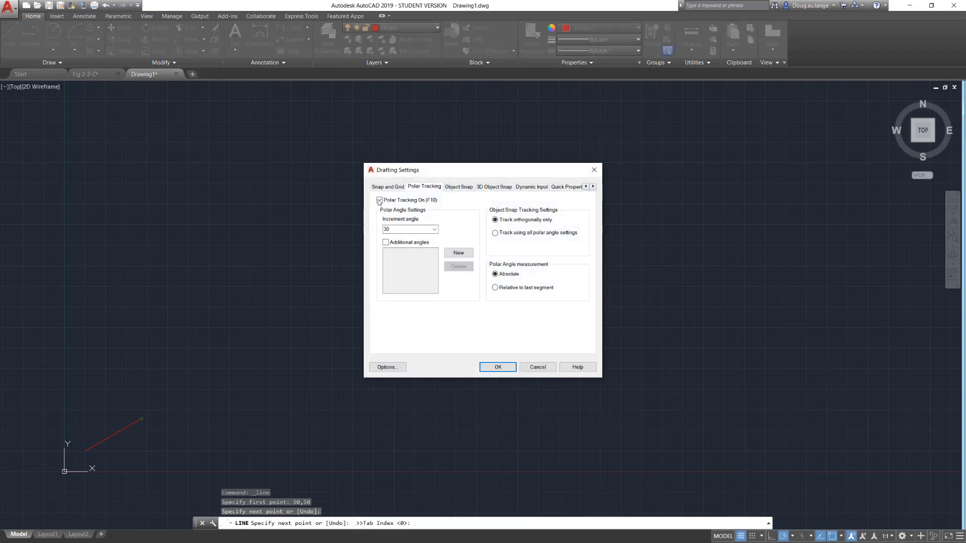
{"action": "left_click", "coordinate": [434, 230]}
{"action": "left_click", "coordinate": [457, 244]}
{"action": "left_click", "coordinate": [455, 236]}
{"action": "left_click", "coordinate": [386, 243]}
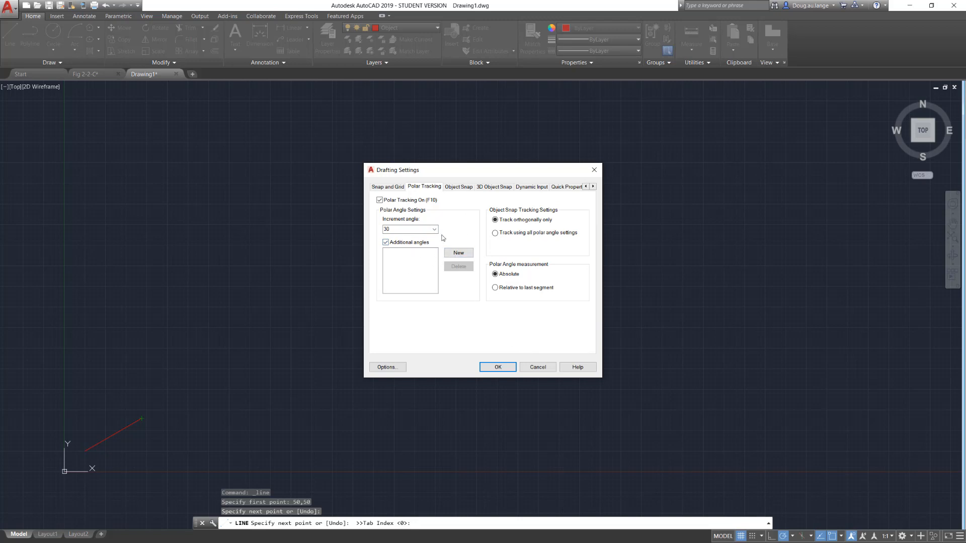
{"action": "left_click", "coordinate": [385, 243]}
{"action": "left_click", "coordinate": [532, 367]}
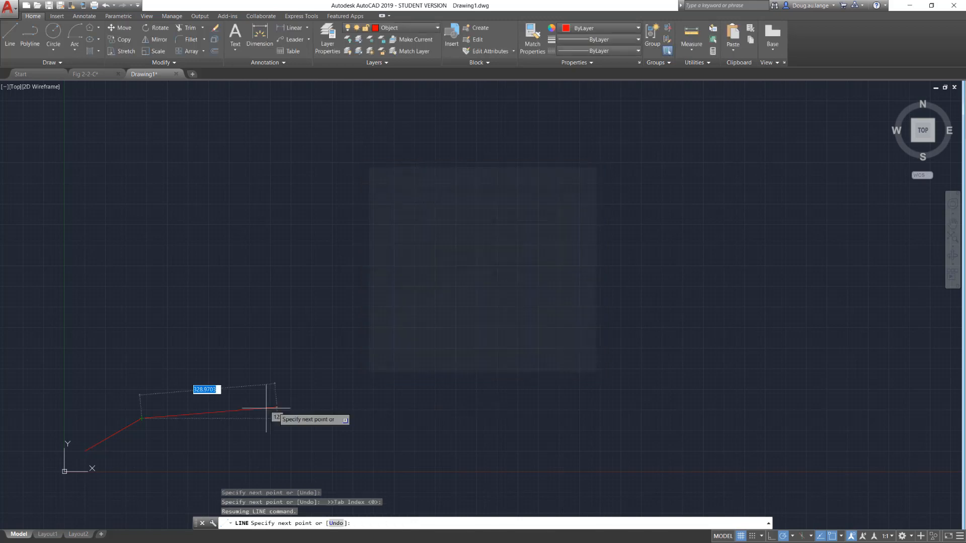
End the line command and delete the 30° line segment near the origin using a crossing window.
{"action": "key", "text": "Escape"}
{"action": "left_click", "coordinate": [278, 314]}
{"action": "left_click", "coordinate": [96, 451]}
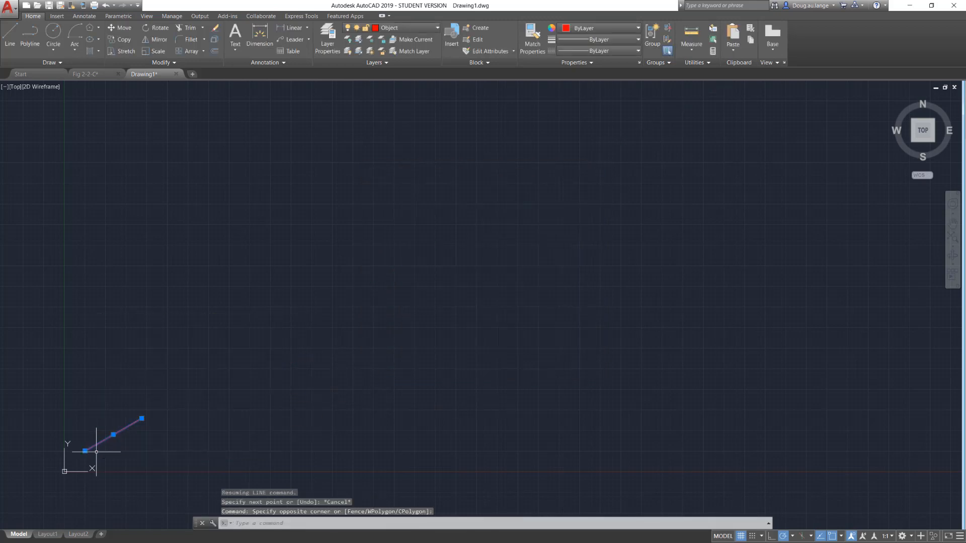
{"action": "key", "text": "Delete"}
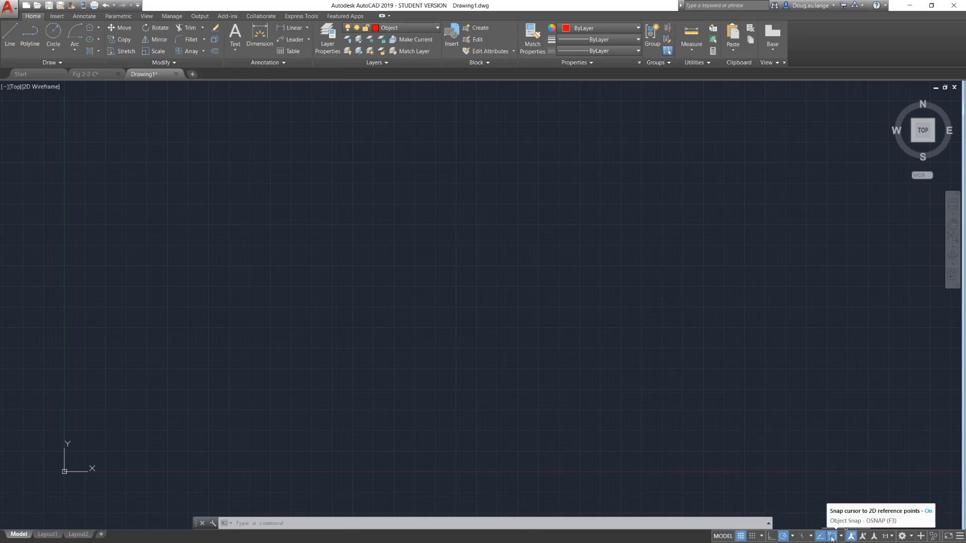
Draw a freehand rectangle above and to the right of the origin by picking two opposite corners.
{"action": "left_click", "coordinate": [94, 29]}
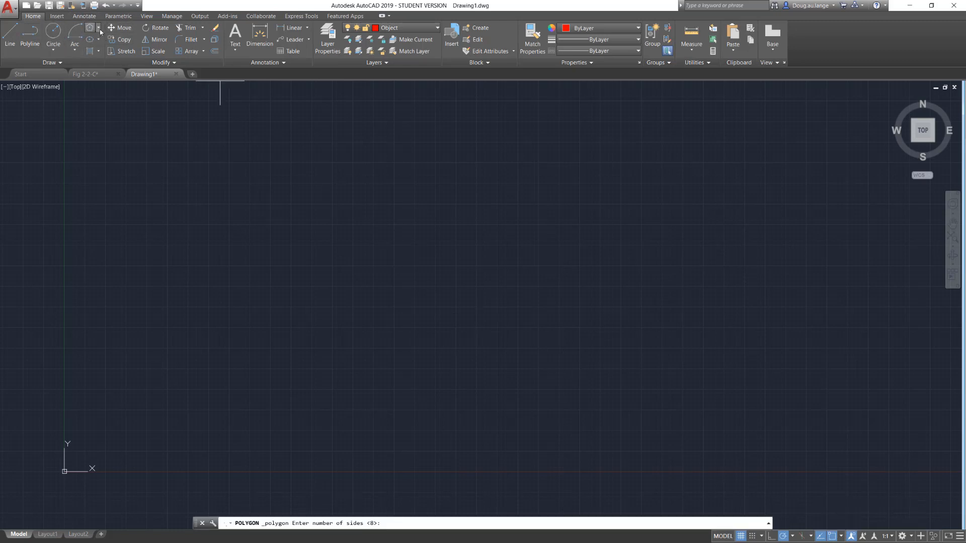
{"action": "left_click", "coordinate": [99, 30]}
{"action": "left_click", "coordinate": [107, 45]}
{"action": "left_click", "coordinate": [245, 262]}
{"action": "left_click", "coordinate": [424, 397]}
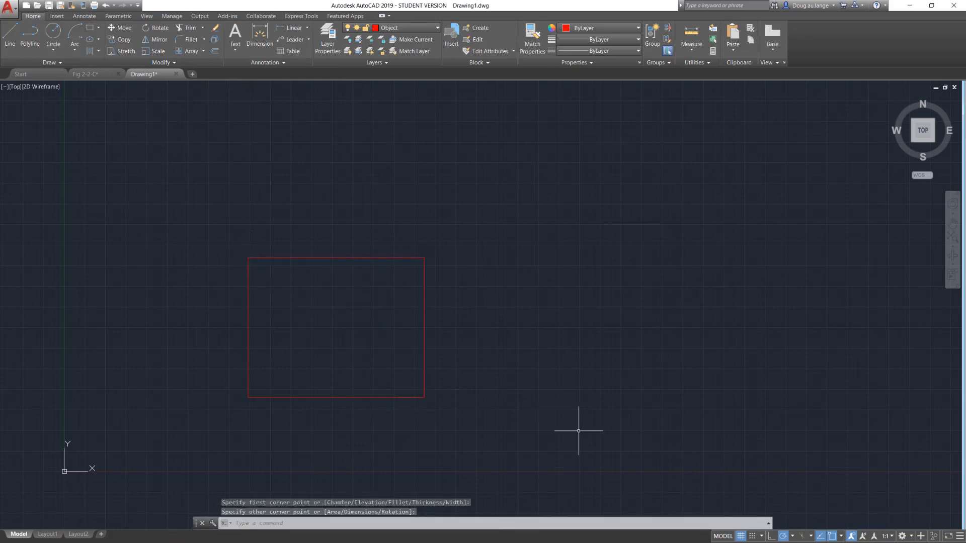
{"action": "key", "text": "Escape"}
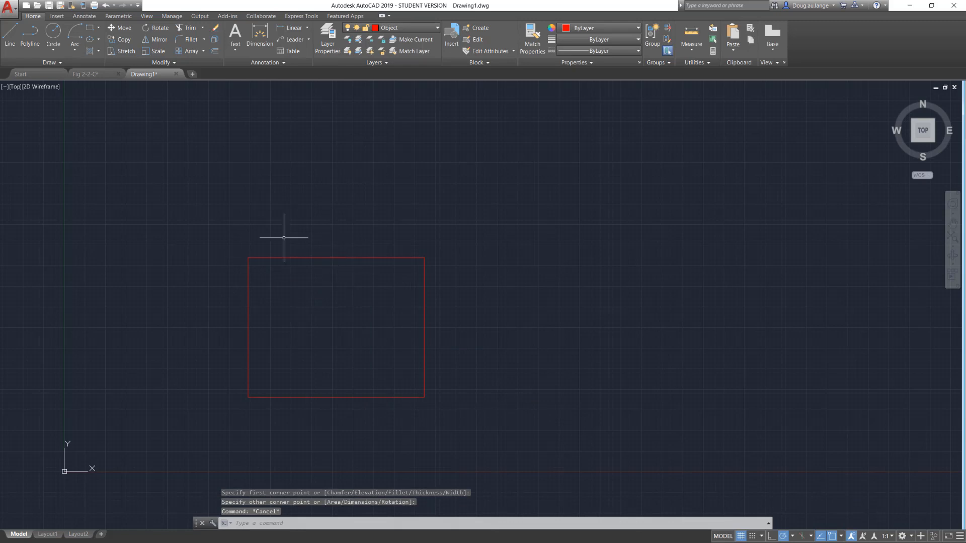
Turn off object snap, object snap tracking and polar tracking during a trial line above the rectangle, and cancel the line.
{"action": "left_click", "coordinate": [4, 36]}
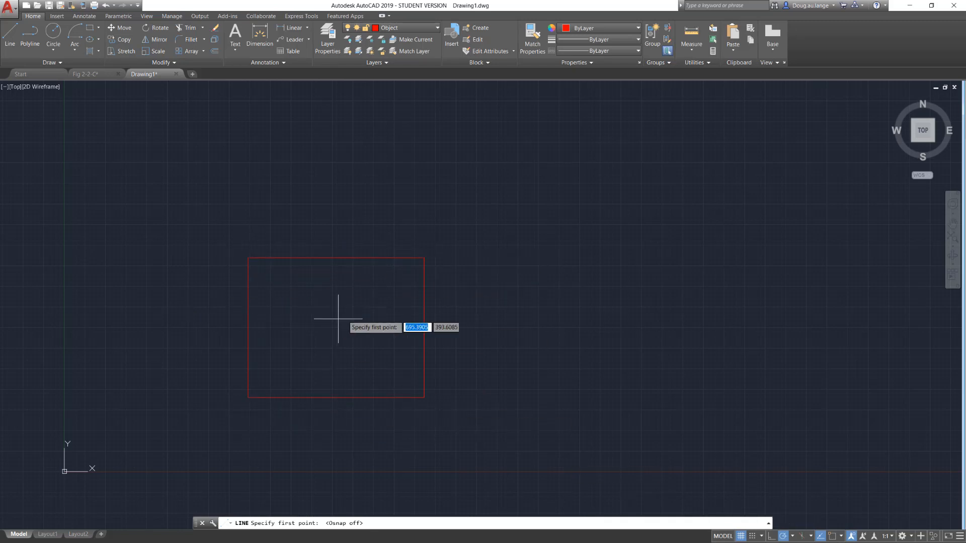
{"action": "left_click", "coordinate": [347, 157]}
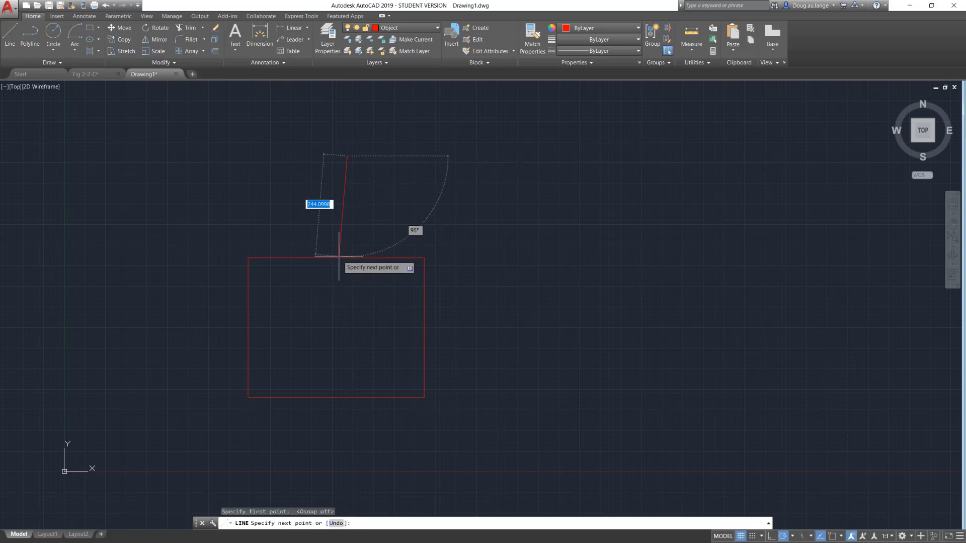
{"action": "left_click", "coordinate": [784, 536]}
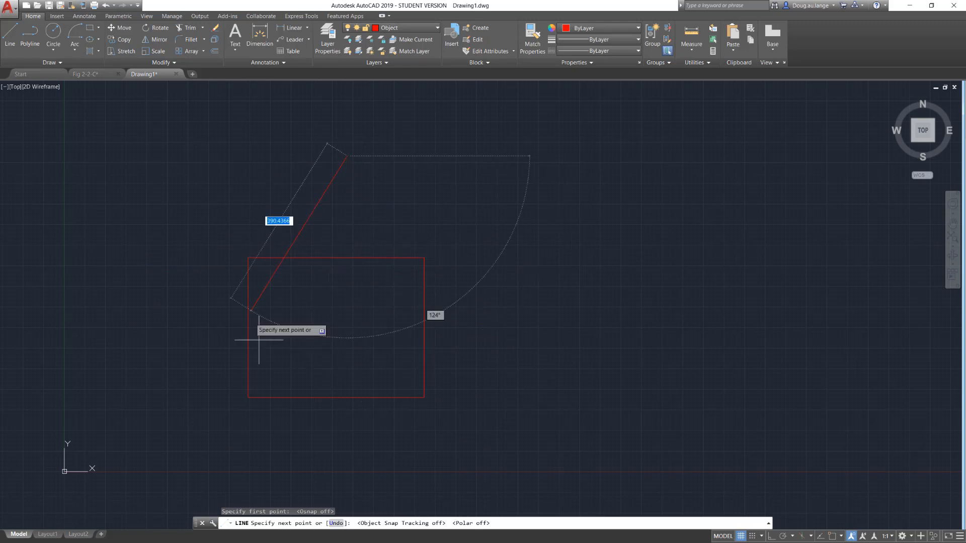
{"action": "key", "text": "Escape"}
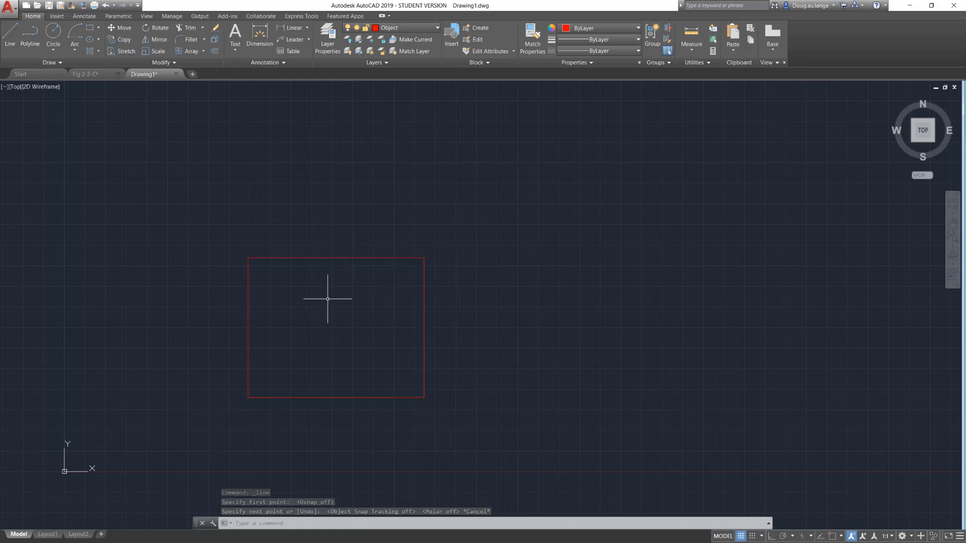
Turn object snap on with Midpoint enabled and start a line at the midpoint of the rectangle's top edge.
{"action": "left_click", "coordinate": [842, 536]}
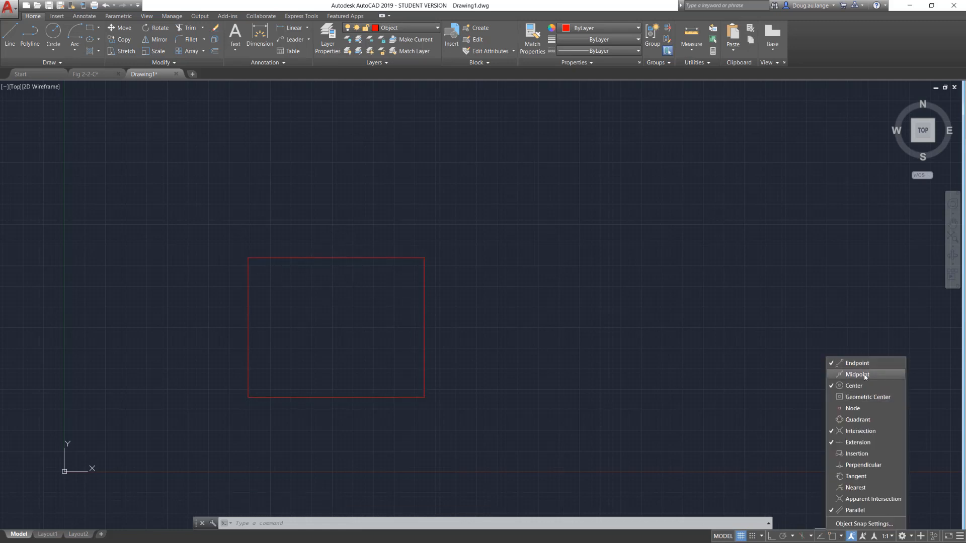
{"action": "left_click", "coordinate": [832, 541]}
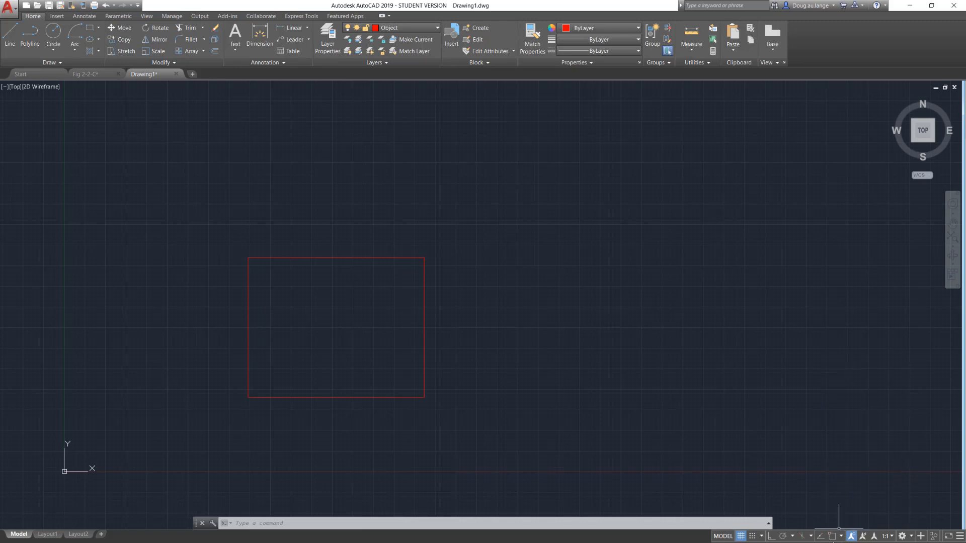
{"action": "left_click", "coordinate": [8, 35]}
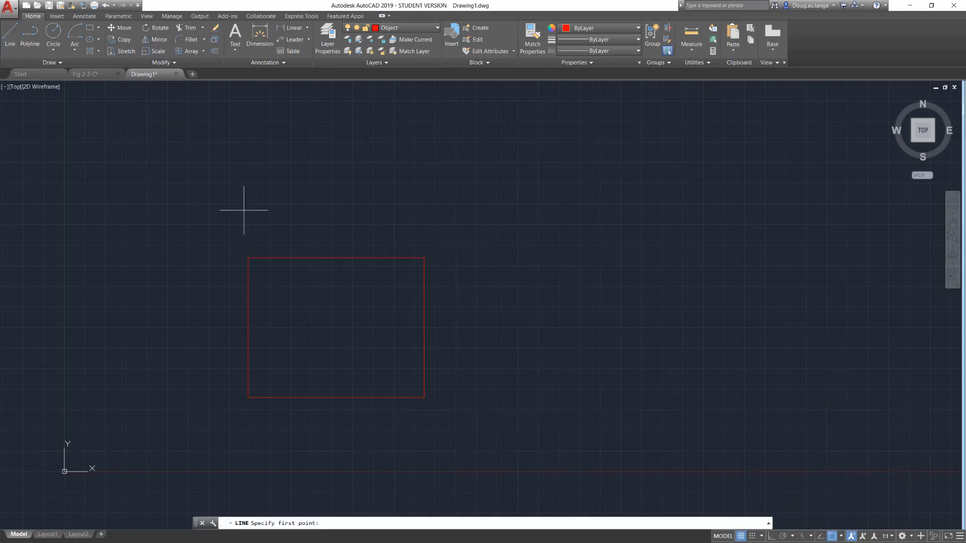
{"action": "left_click", "coordinate": [336, 257]}
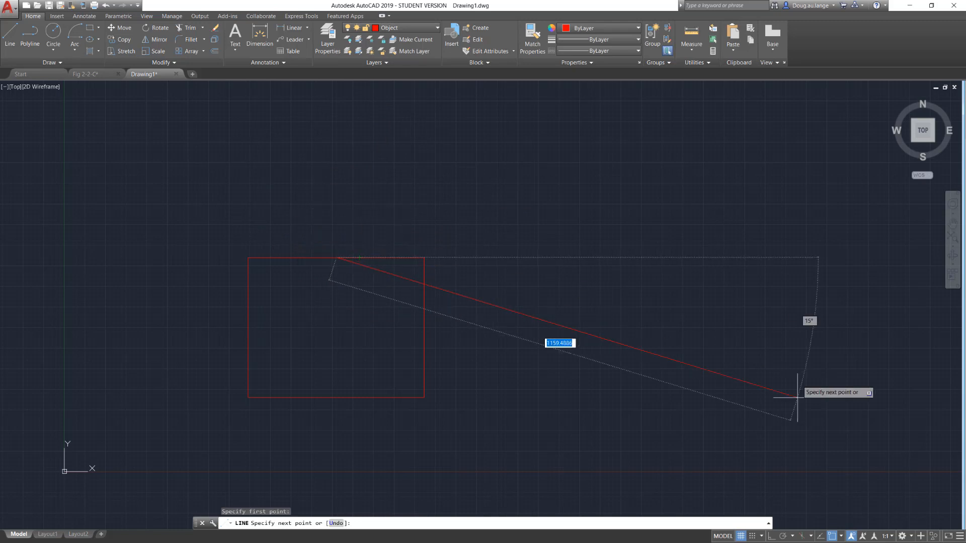
Add Perpendicular to the running object snaps while the line stays active.
{"action": "left_click", "coordinate": [841, 537]}
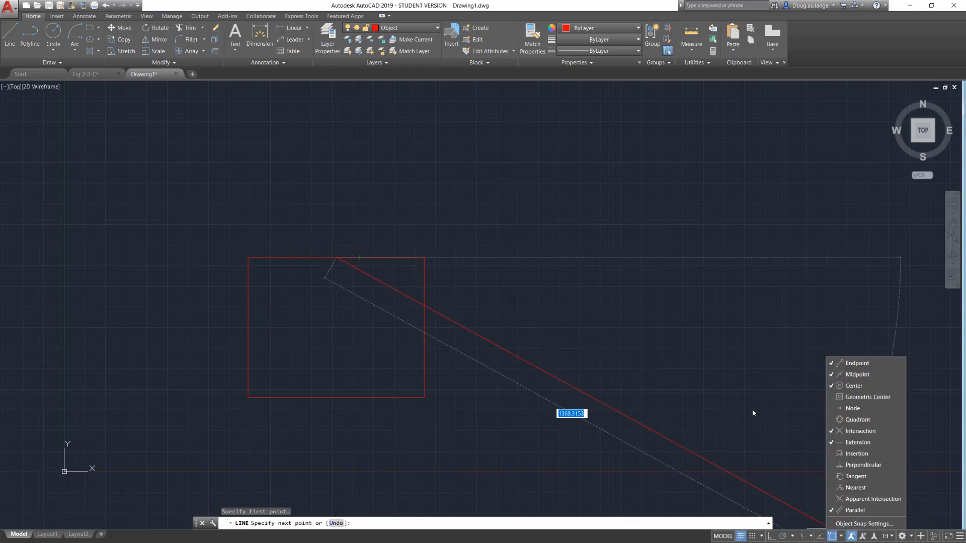
{"action": "left_click", "coordinate": [891, 468]}
{"action": "left_click", "coordinate": [637, 353]}
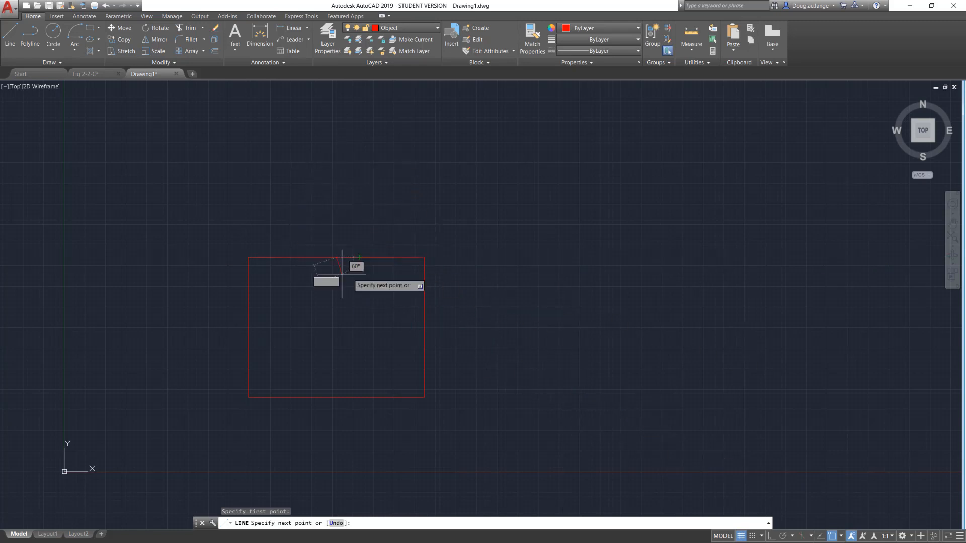
Set polar tracking to 90-degree increments and draw the line straight up from the top edge's midpoint, about 190 units long.
{"action": "left_click", "coordinate": [794, 537]}
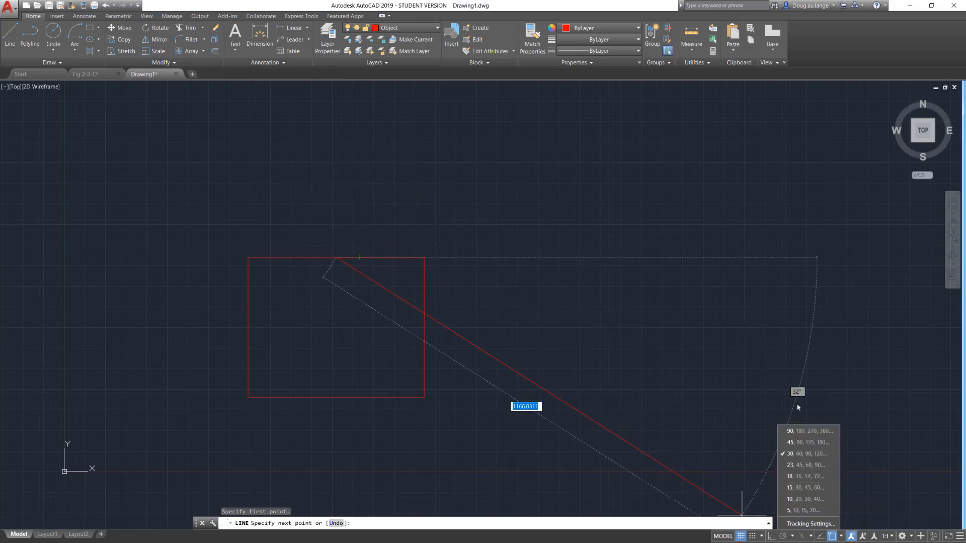
{"action": "left_click", "coordinate": [811, 431]}
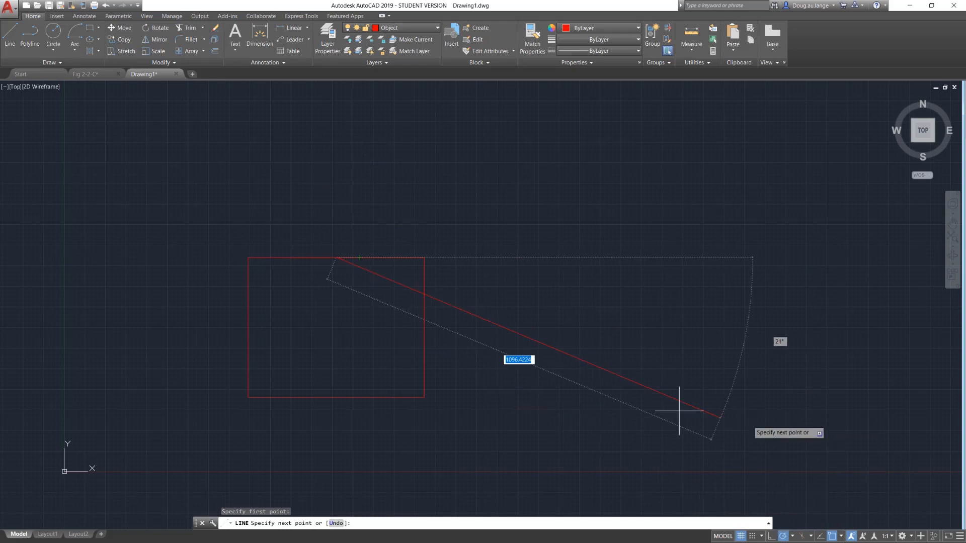
{"action": "left_click", "coordinate": [336, 178]}
{"action": "key", "text": "Escape"}
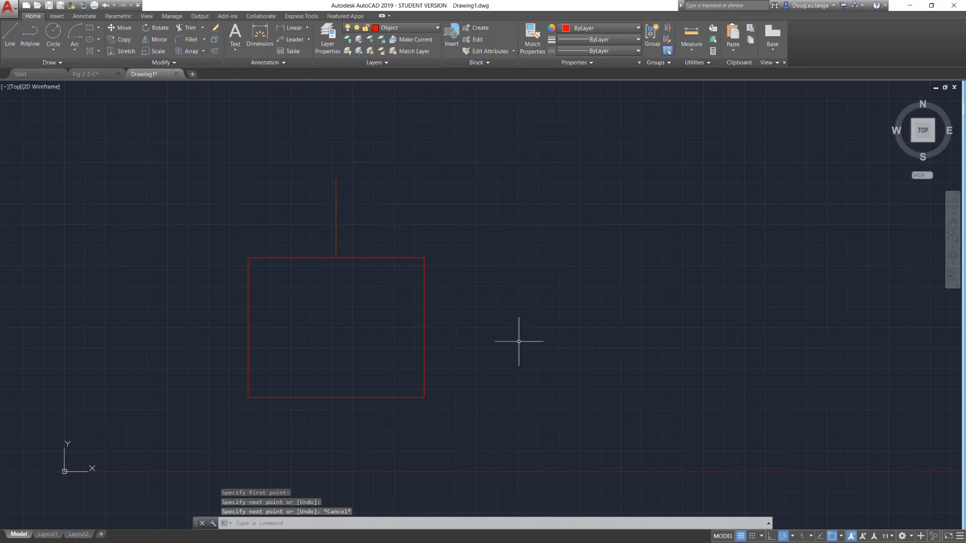
Draw a horizontal line about 192 units long from a point right of the rectangle, snapping perpendicular to its right edge.
{"action": "left_click", "coordinate": [8, 36]}
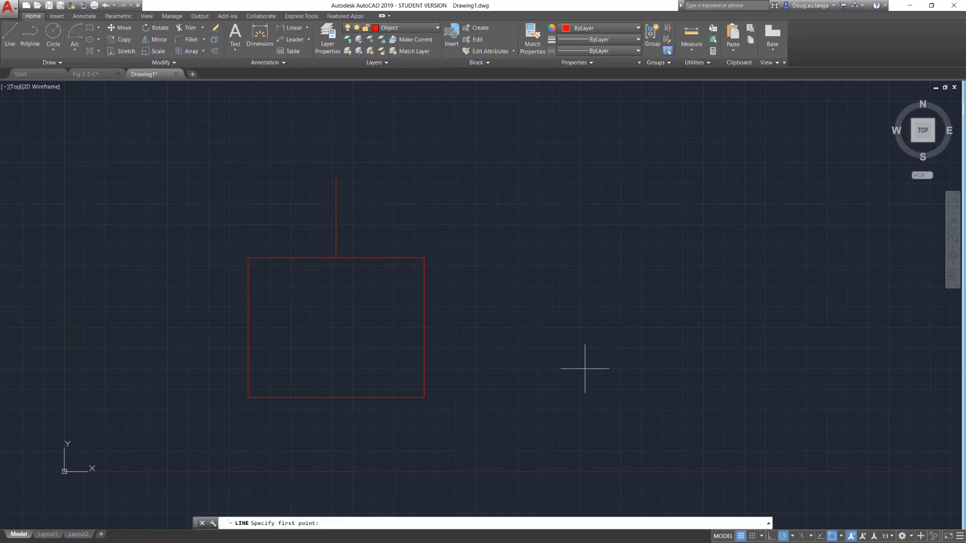
{"action": "left_click", "coordinate": [503, 319]}
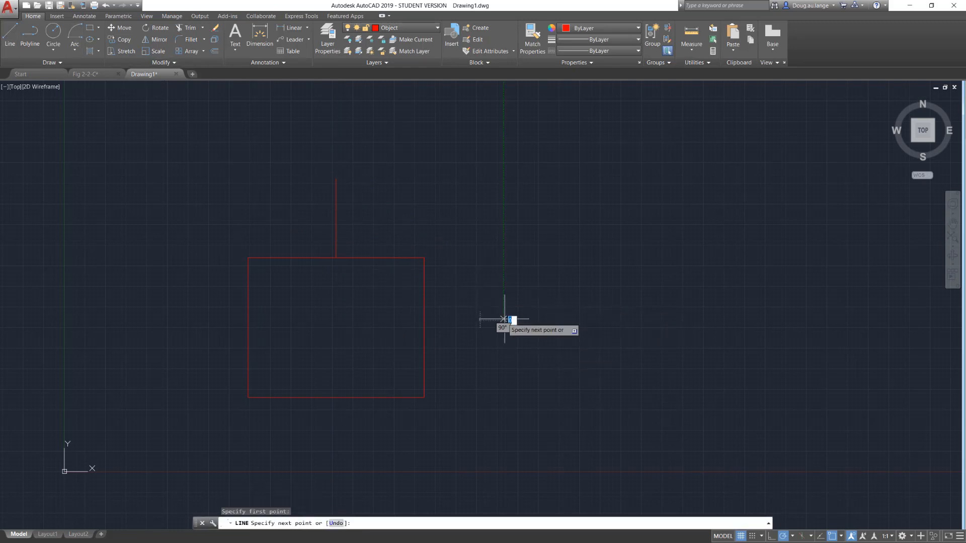
{"action": "left_click", "coordinate": [424, 320]}
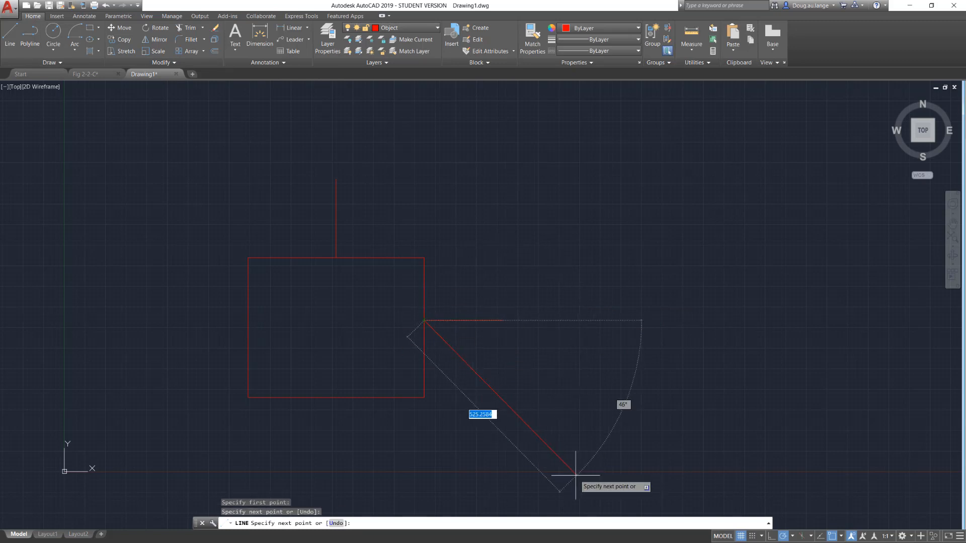